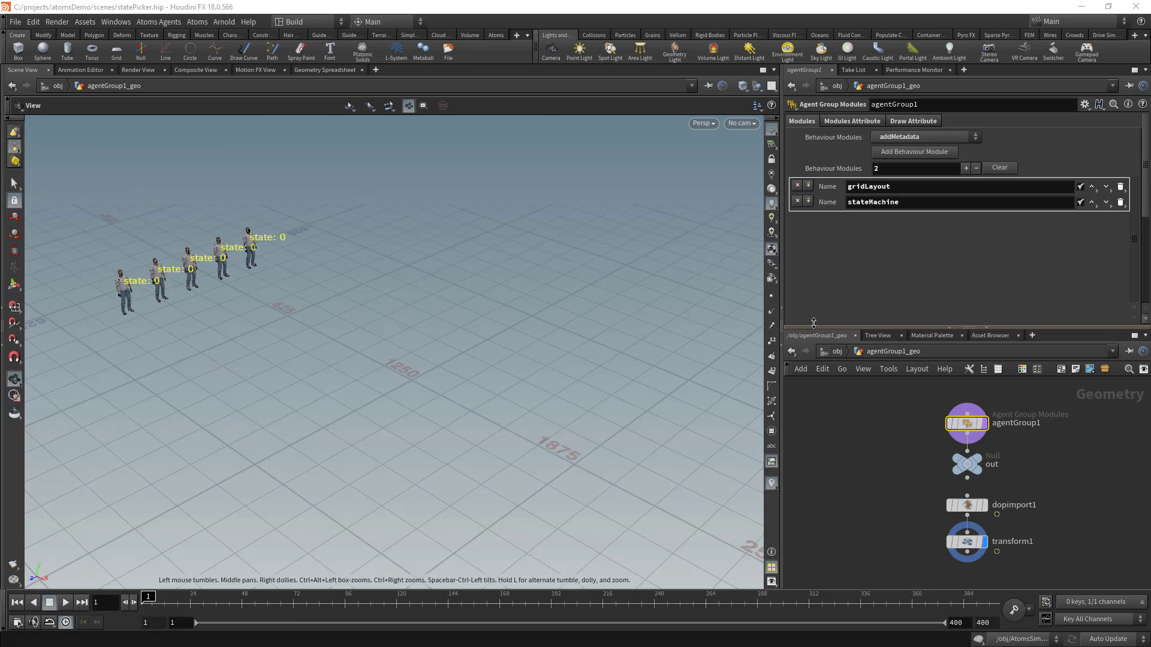
Review the agent group's gridLayout and stateMachine module attributes and its metadata draw settings.
click(850, 122)
scroll(838, 232, down, 3)
scroll(840, 233, up, 3)
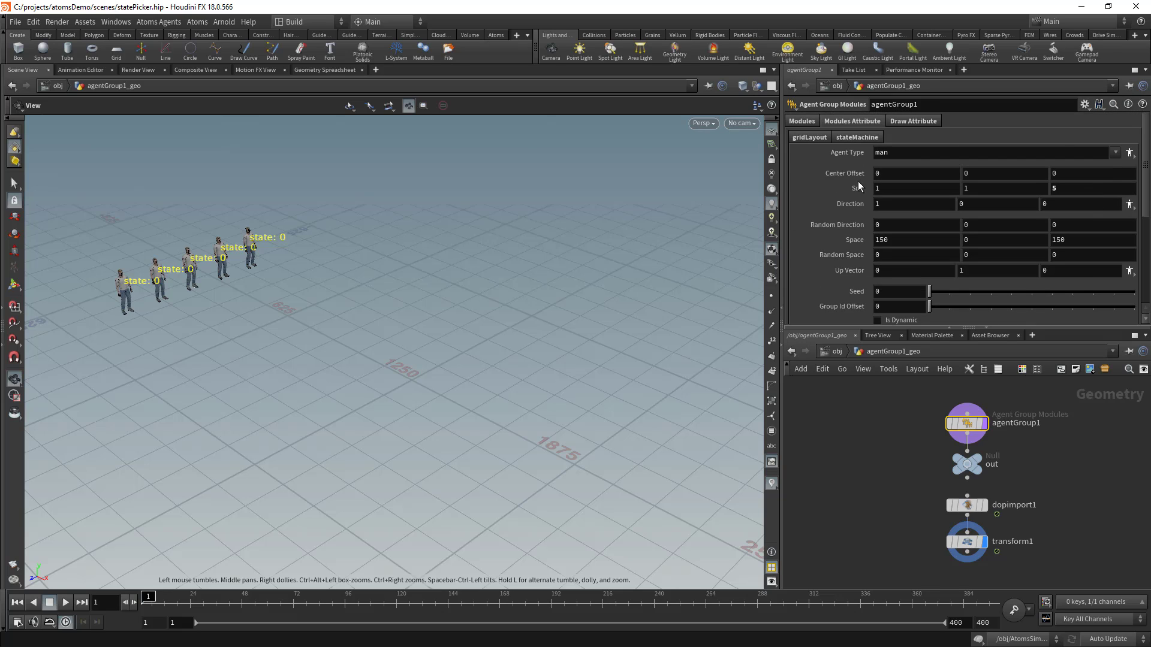
click(857, 122)
scroll(851, 216, down, 3)
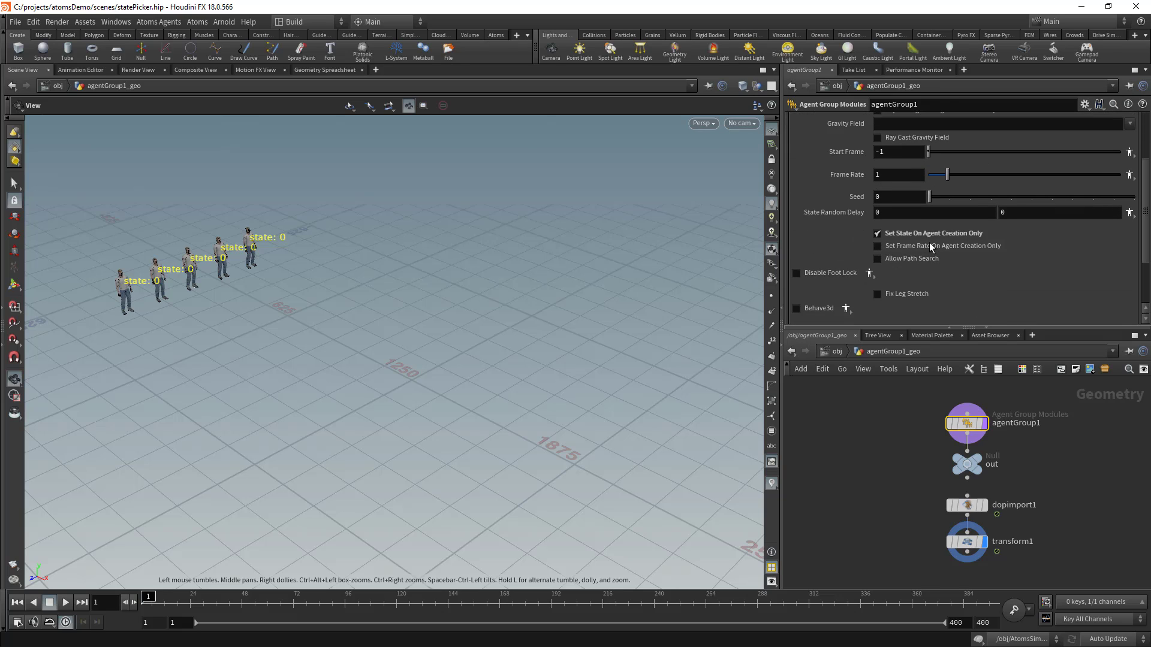
scroll(839, 217, up, 5)
click(907, 121)
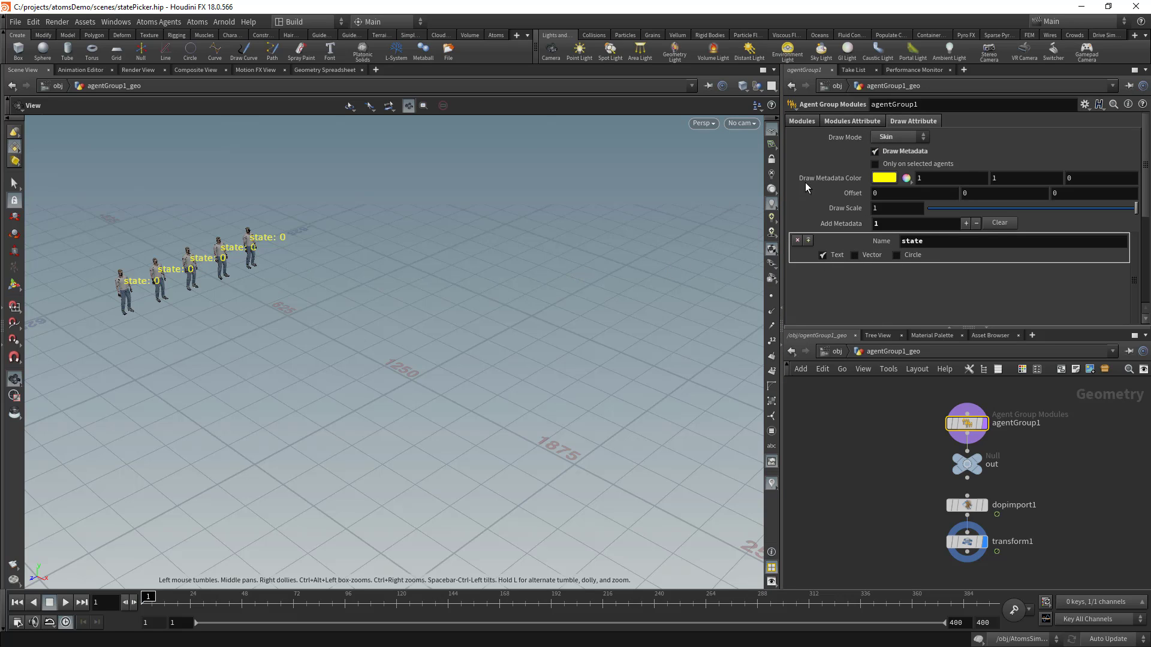
Add a statePicker behaviour module to the agent group and show its attributes.
click(797, 121)
click(909, 137)
scroll(926, 483, down, 6)
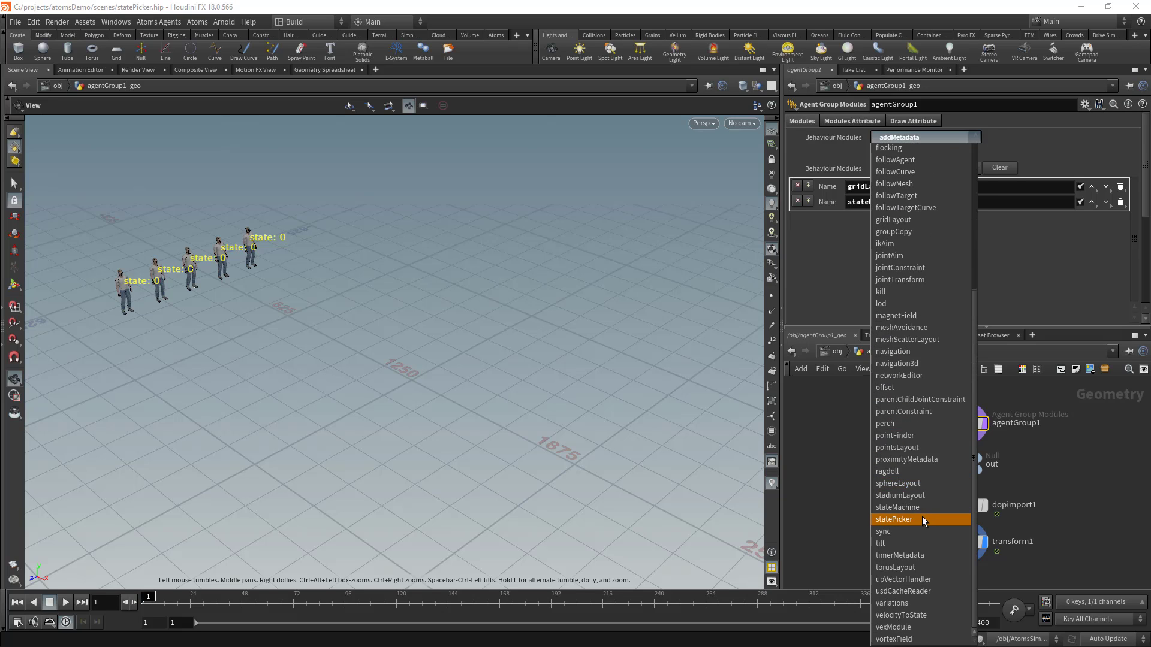
click(922, 518)
click(906, 153)
click(856, 121)
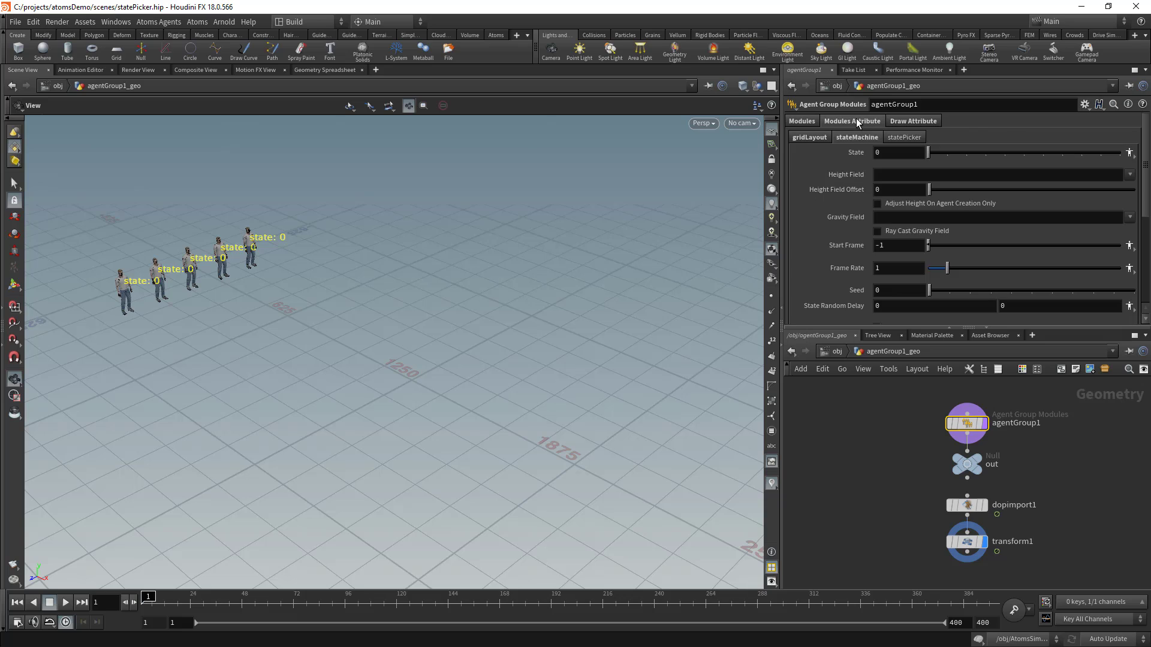
click(906, 136)
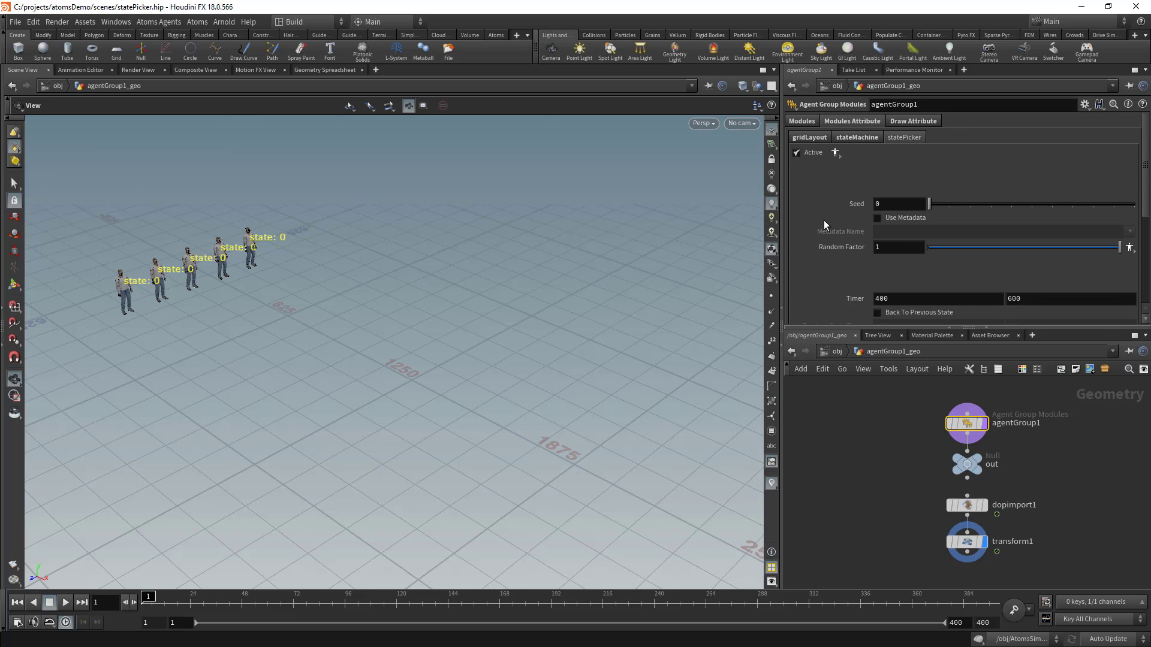
Set the statePicker module's seed to 1.
scroll(839, 221, down, 3)
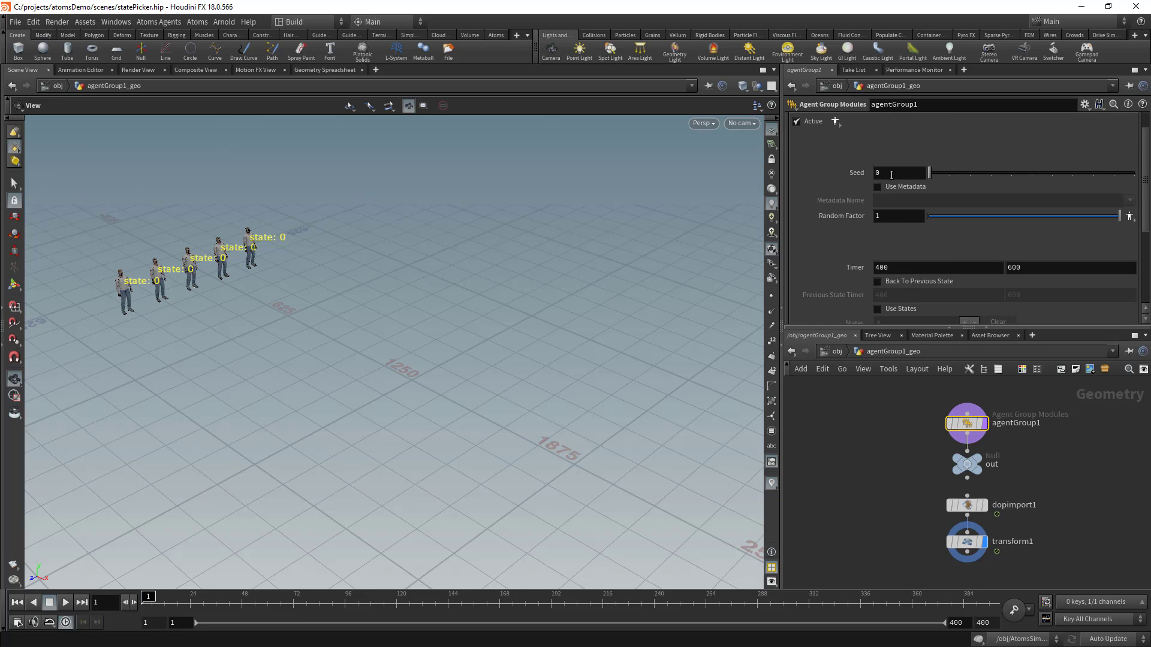
scroll(851, 232, down, 1)
scroll(852, 239, down, 1)
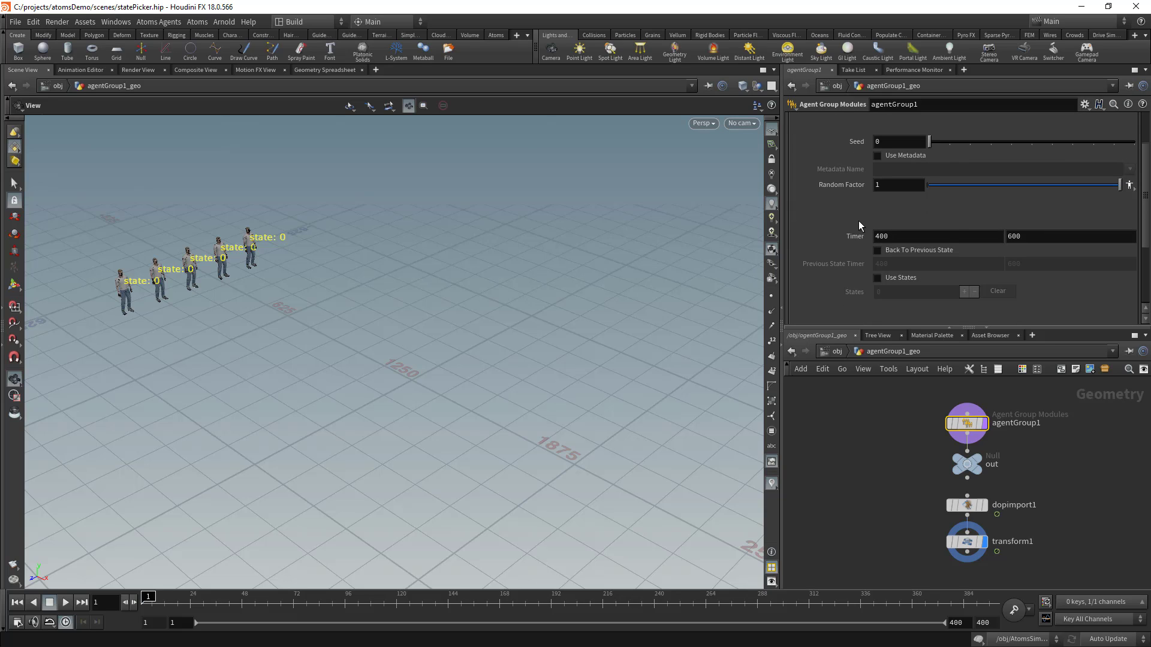
scroll(859, 212, up, 2)
click(882, 174)
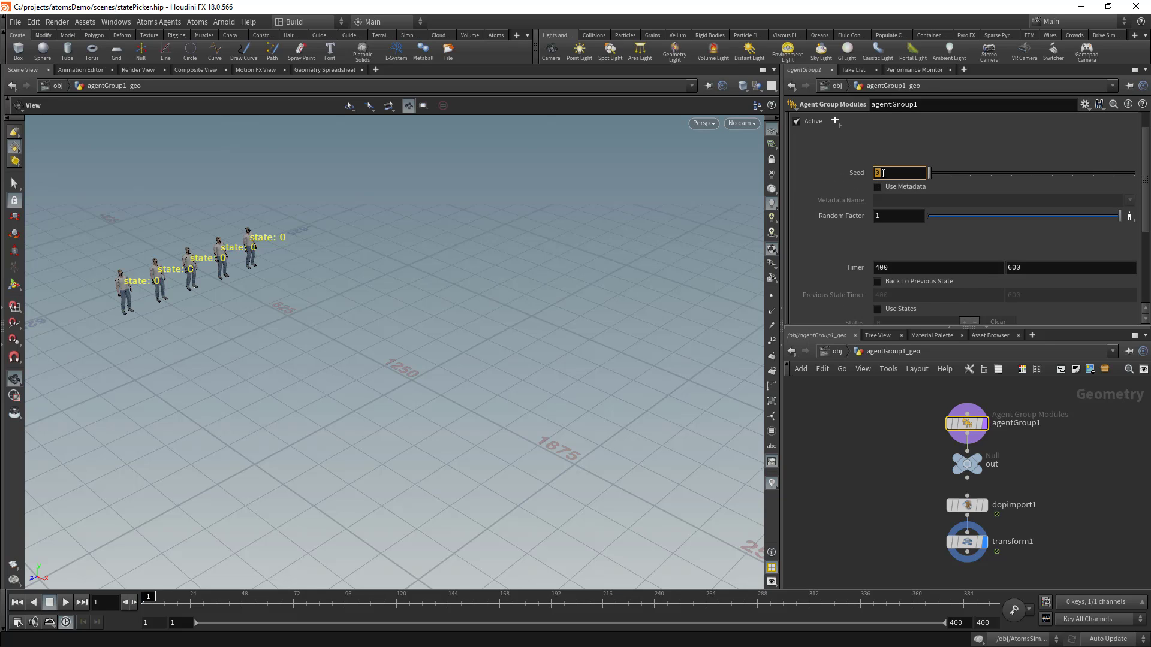
text(1)
key(Tab)
scroll(846, 228, down, 1)
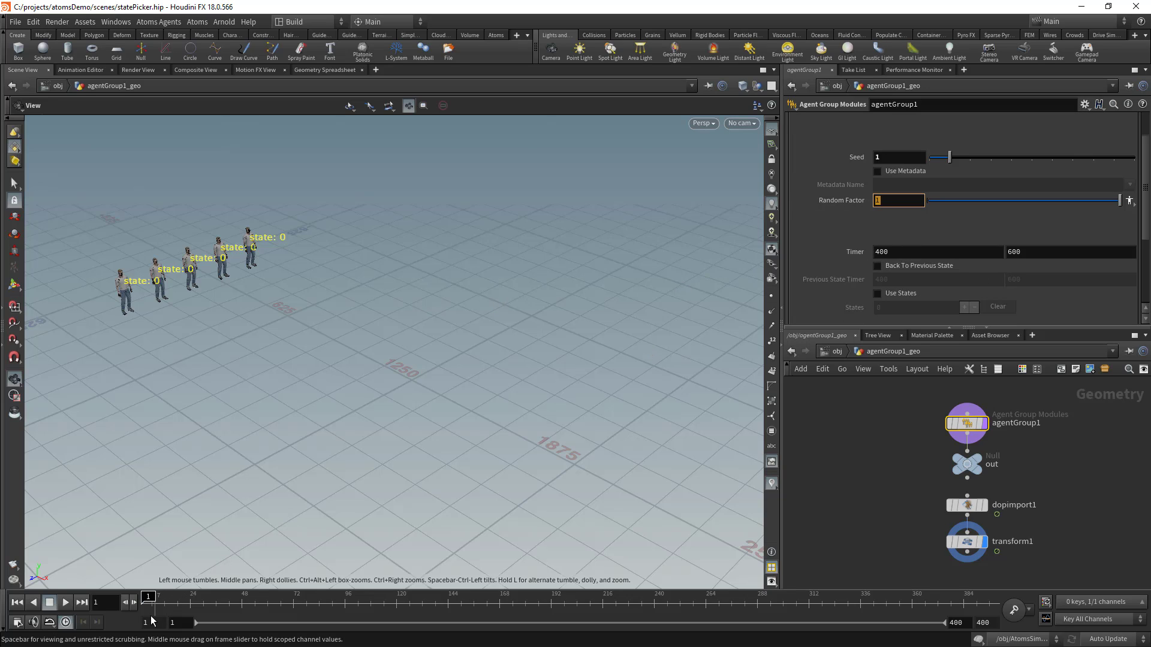
Set the statePicker's Timer range to 50 minimum and 100 maximum.
double_click(917, 251)
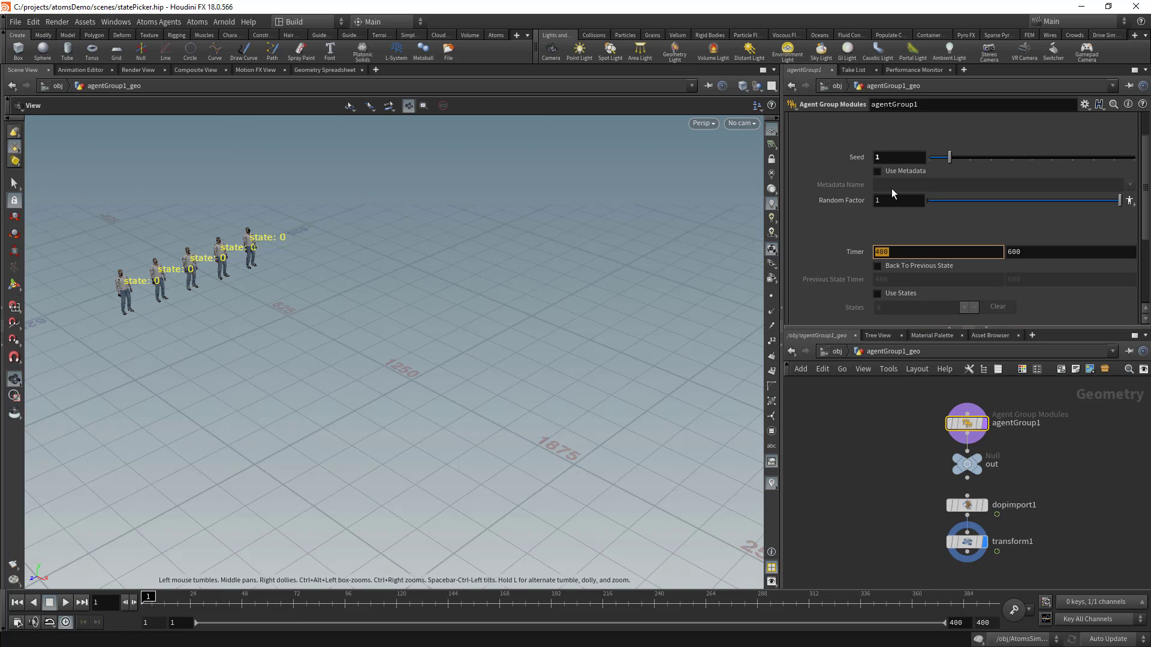
click(900, 252)
text(50)
key(Tab)
text(1)
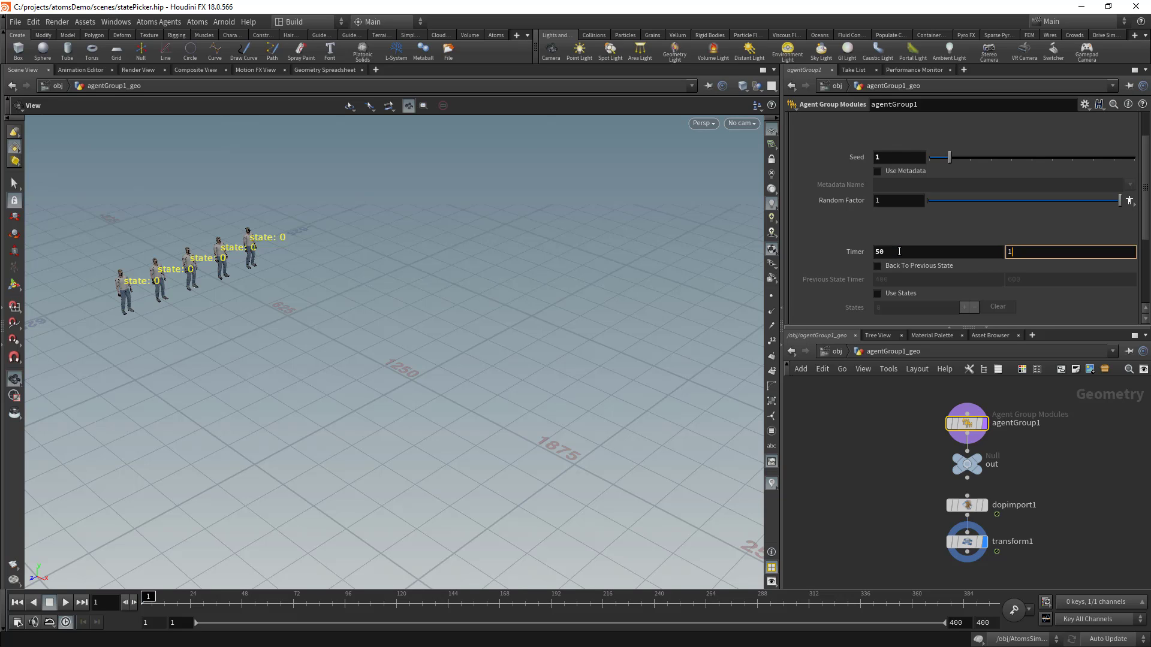
text(00)
key(Return)
scroll(844, 243, down, 1)
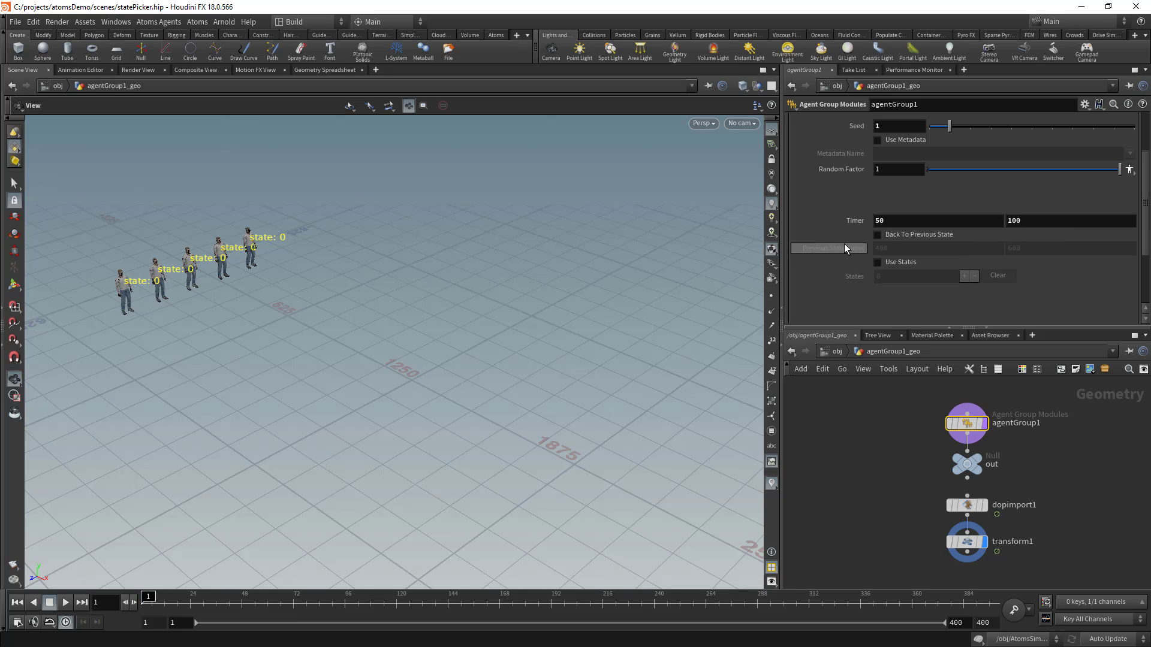
scroll(838, 268, up, 1)
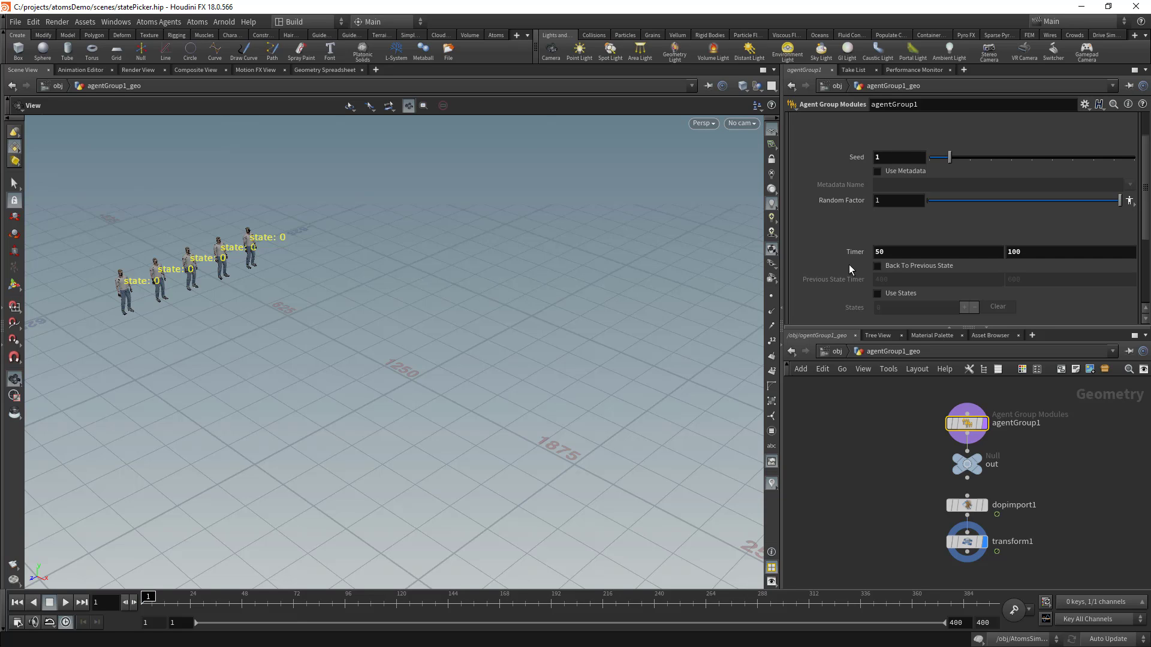
Play the simulation to watch the agents' state changes in the viewport, and return to the first frame.
click(65, 603)
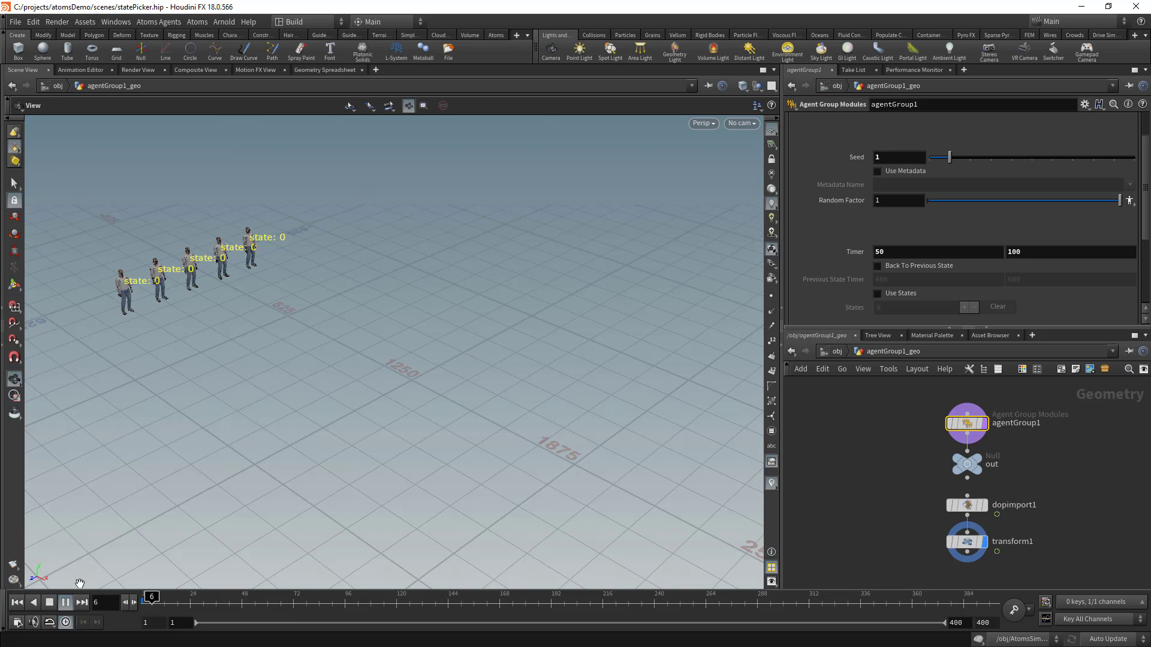
middle_drag(263, 439, 312, 420)
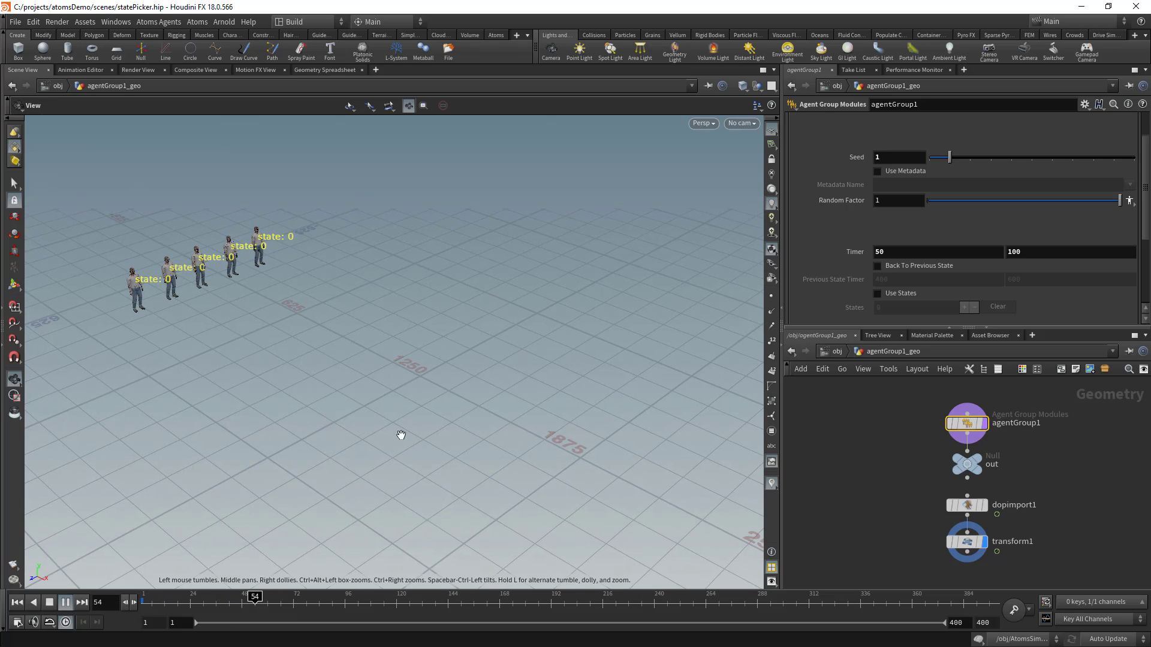
right_drag(407, 434, 369, 430)
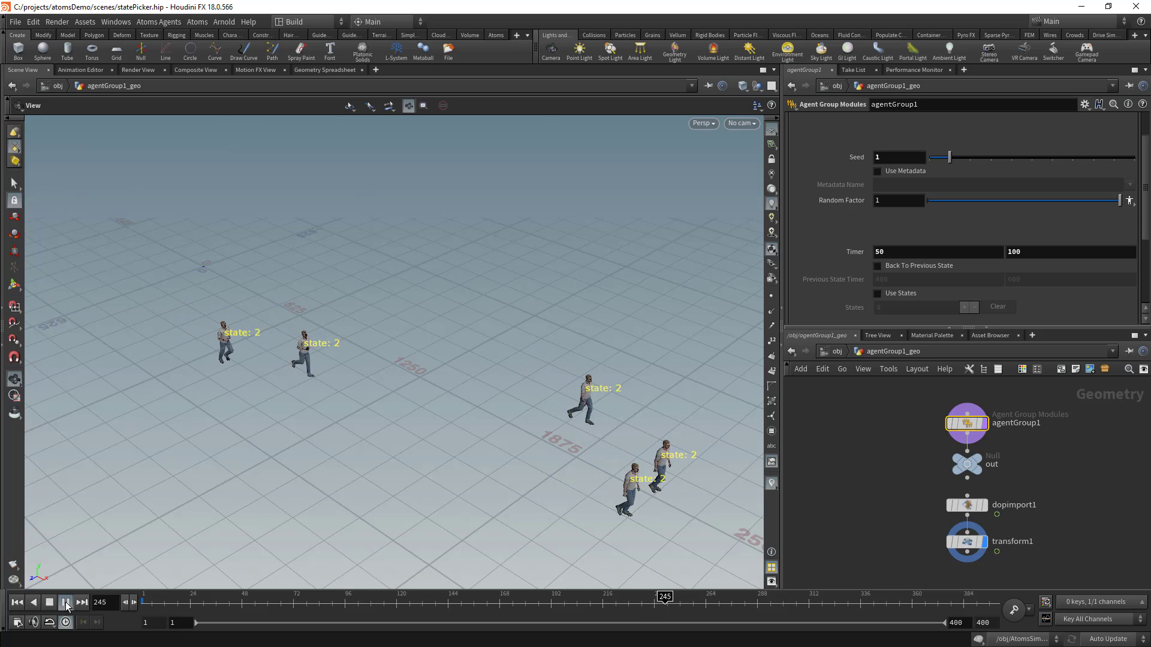
click(17, 601)
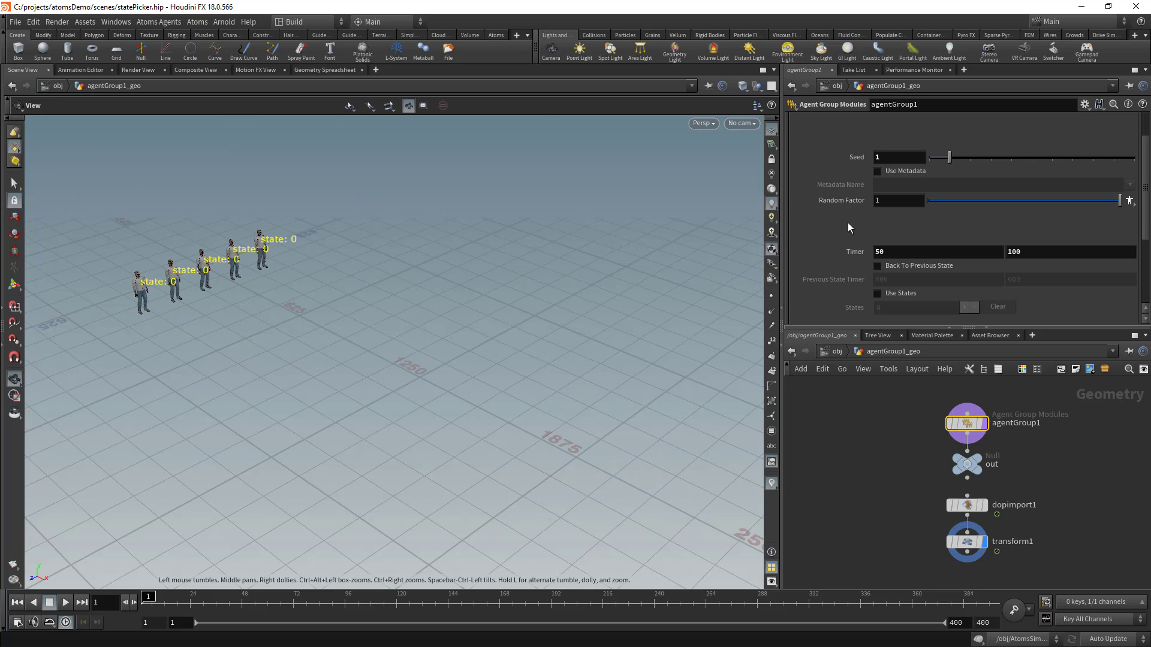
Enable Use States with two entries, values 0 and 1, and play the simulation to check the picked states.
scroll(857, 236, down, 1)
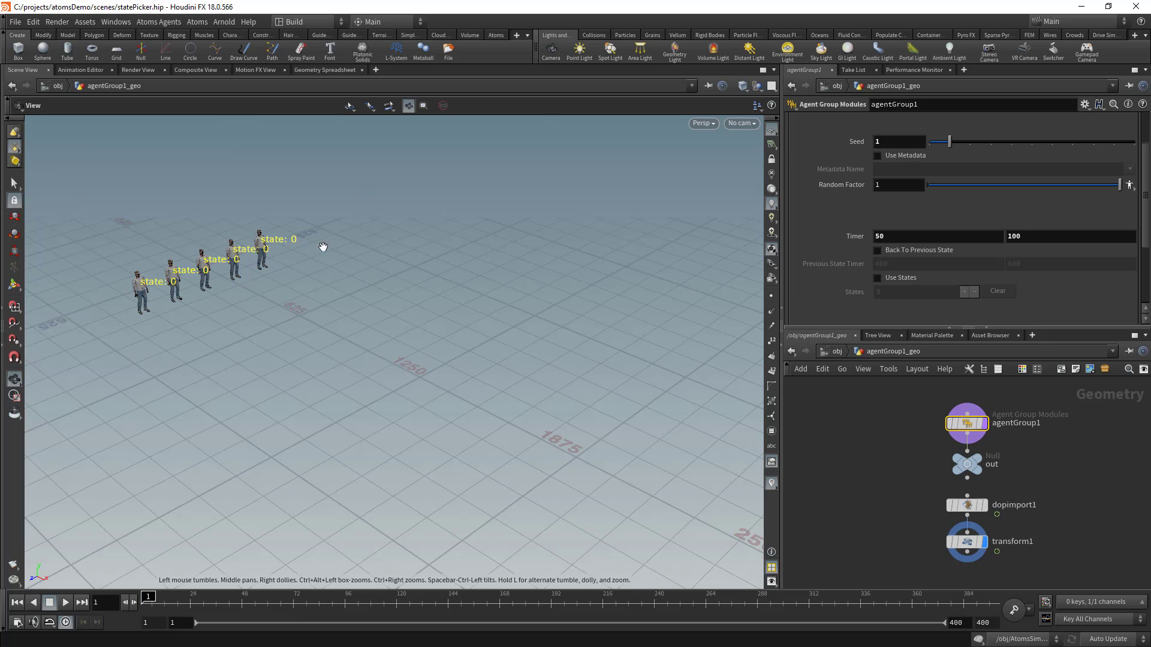
click(878, 277)
scroll(958, 261, down, 2)
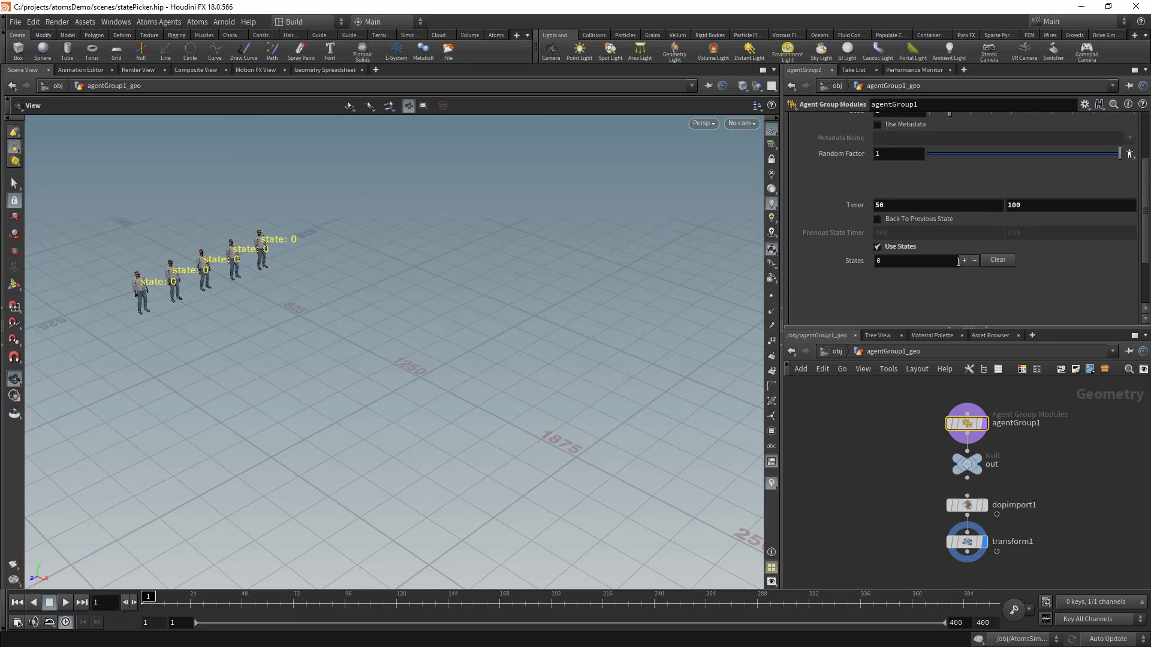
click(967, 260)
click(966, 254)
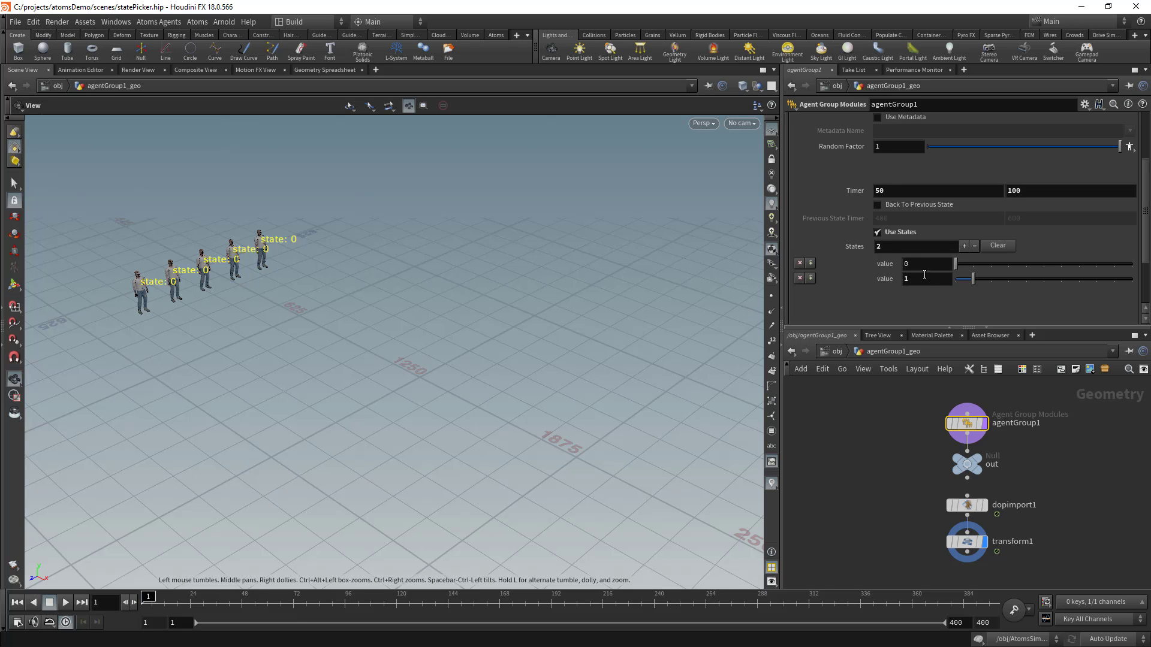
click(65, 603)
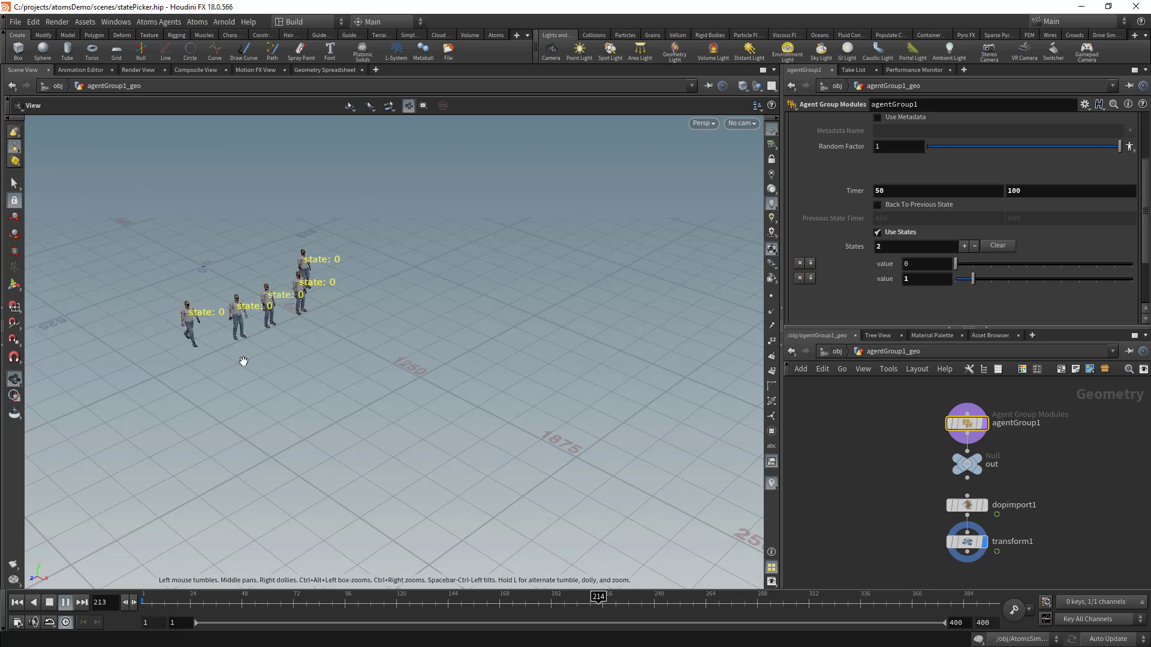
click(51, 601)
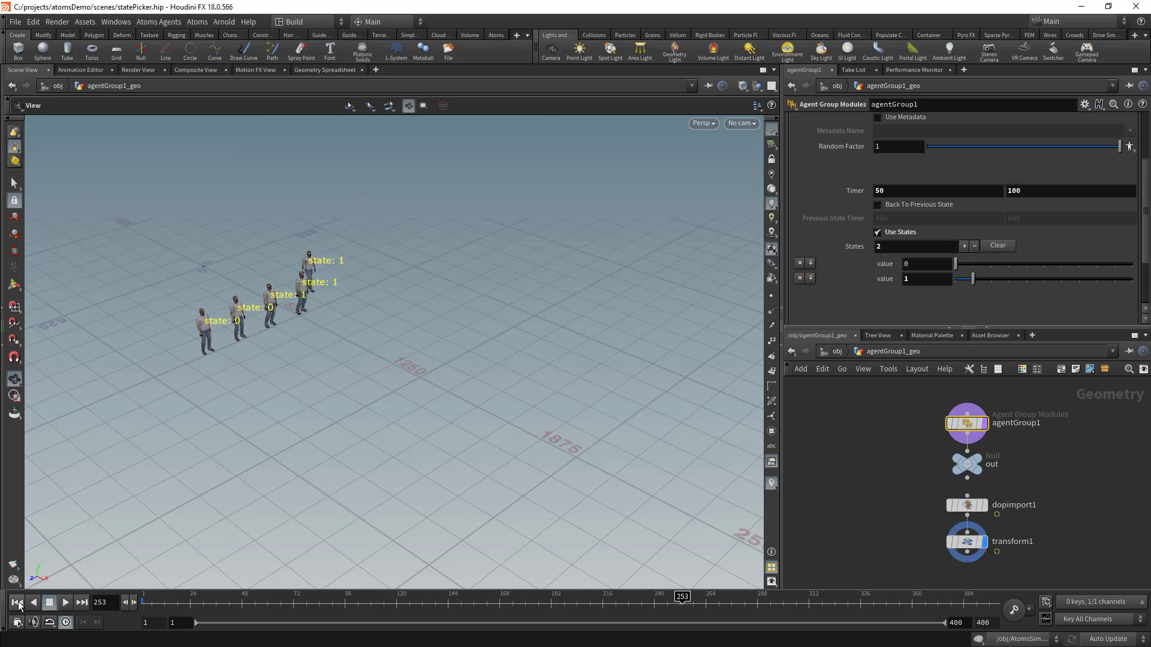
Disable Use States and enable Back To Previous State with a Previous State Timer range of 100 to 120.
click(885, 235)
scroll(894, 240, up, 2)
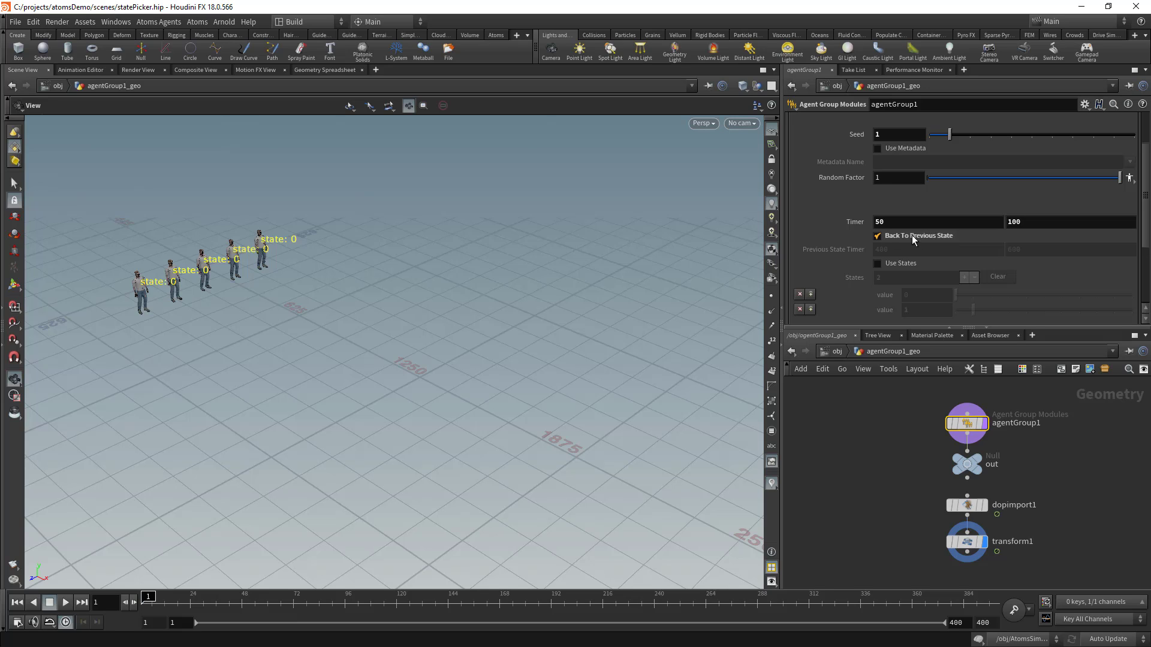
click(911, 235)
key(Return)
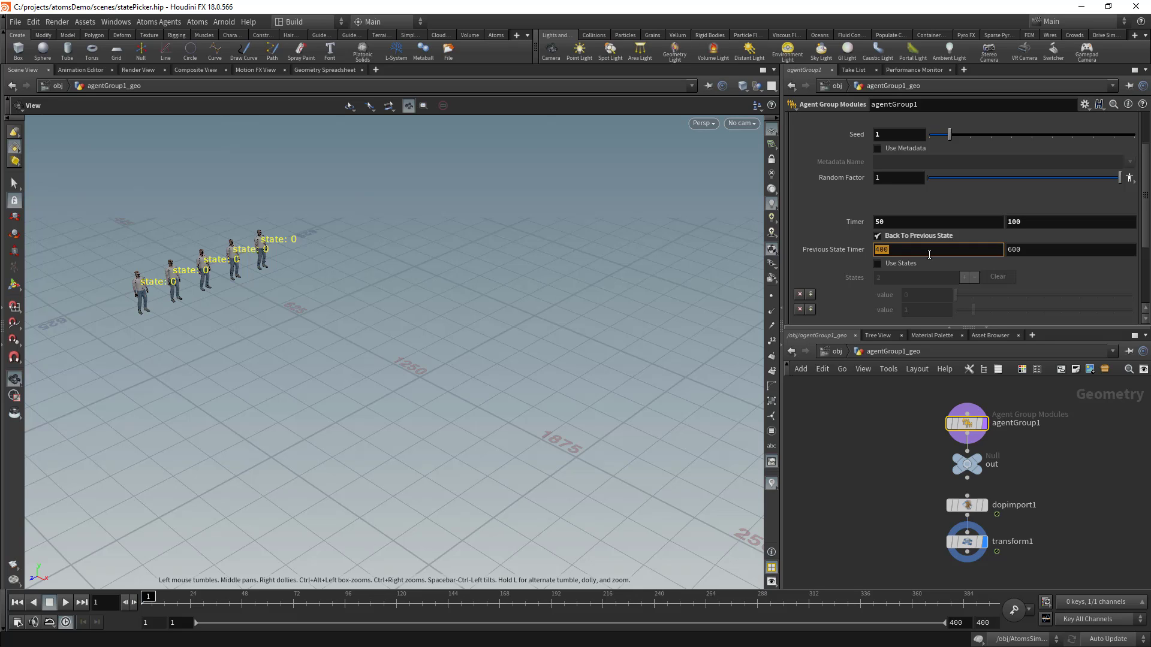
text(100)
key(Tab)
text(11)
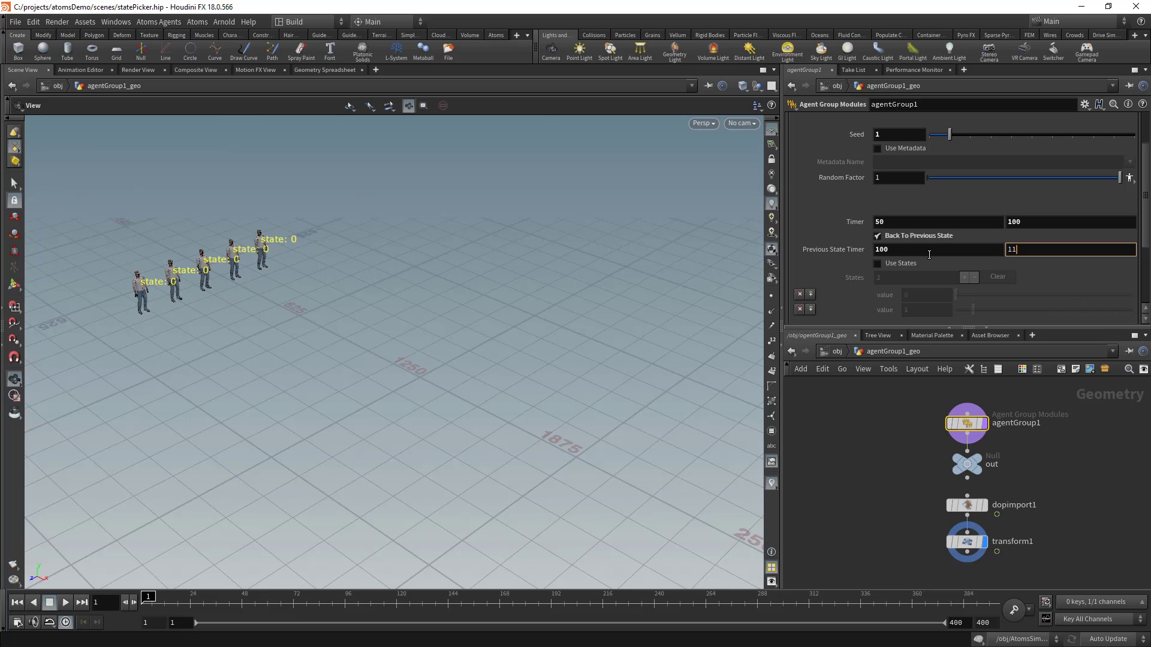
text(0)
key(Return)
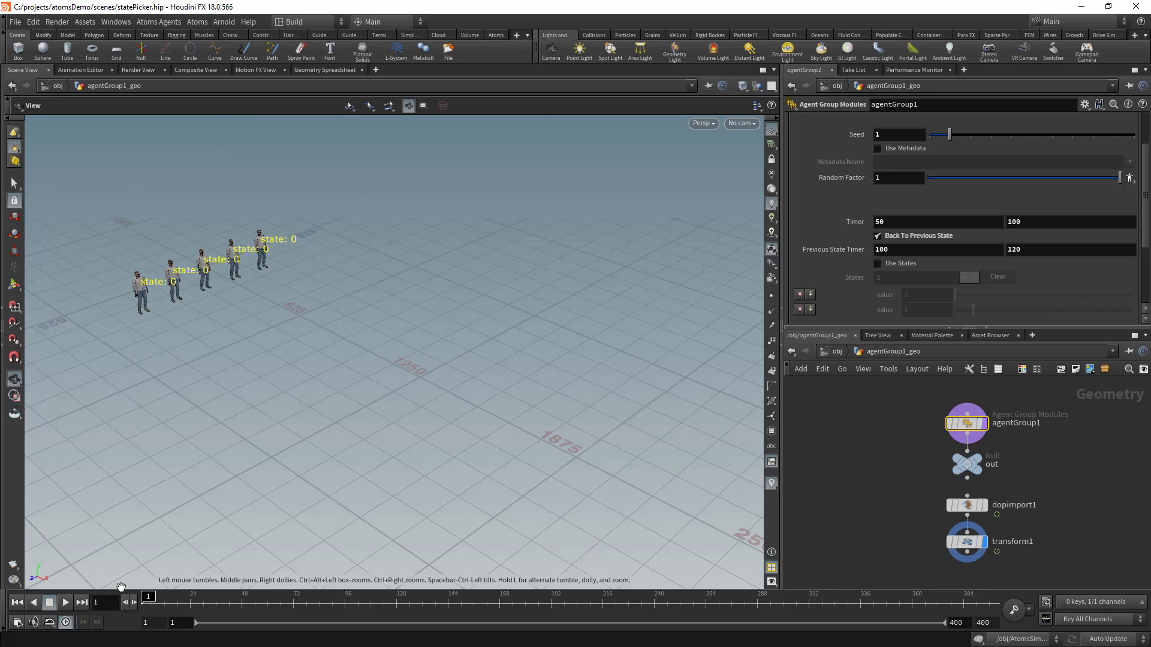
Play the simulation while following the agents to check their return to the previous state, and rewind to frame 1.
click(65, 602)
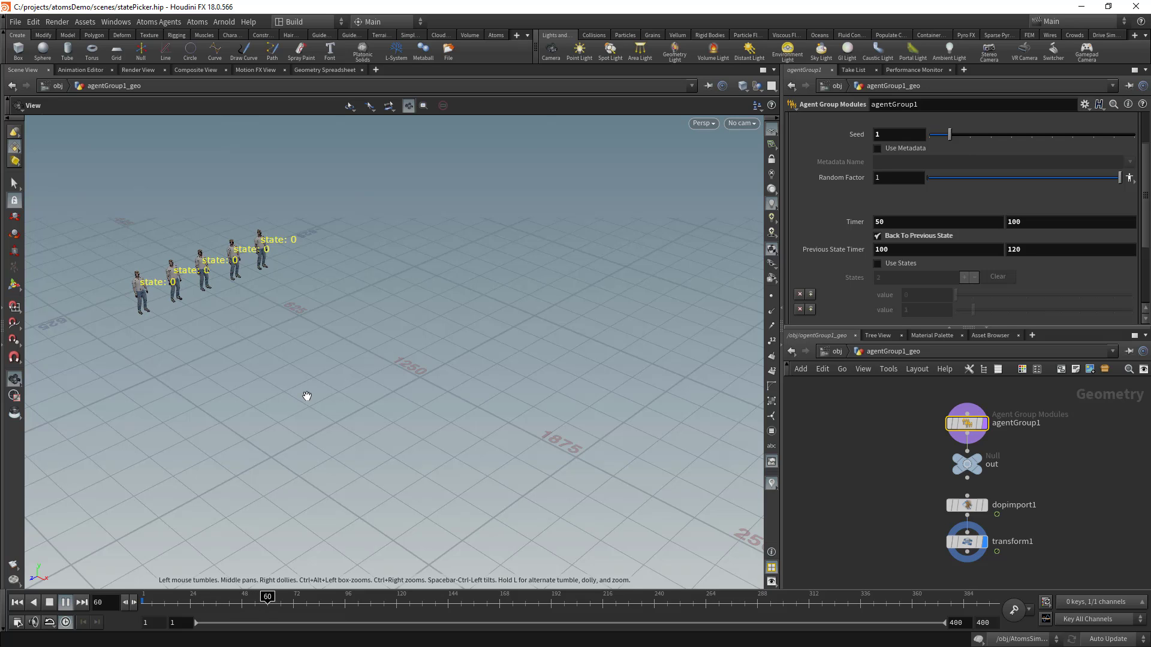
middle_drag(527, 348, 467, 342)
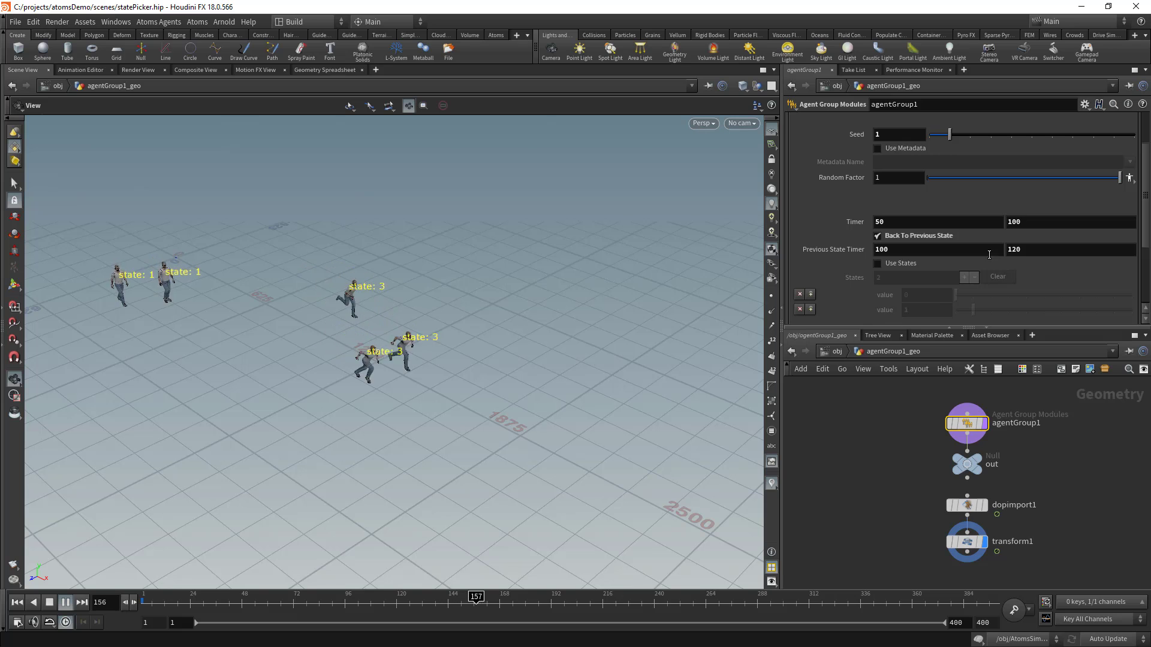
middle_drag(615, 430, 597, 383)
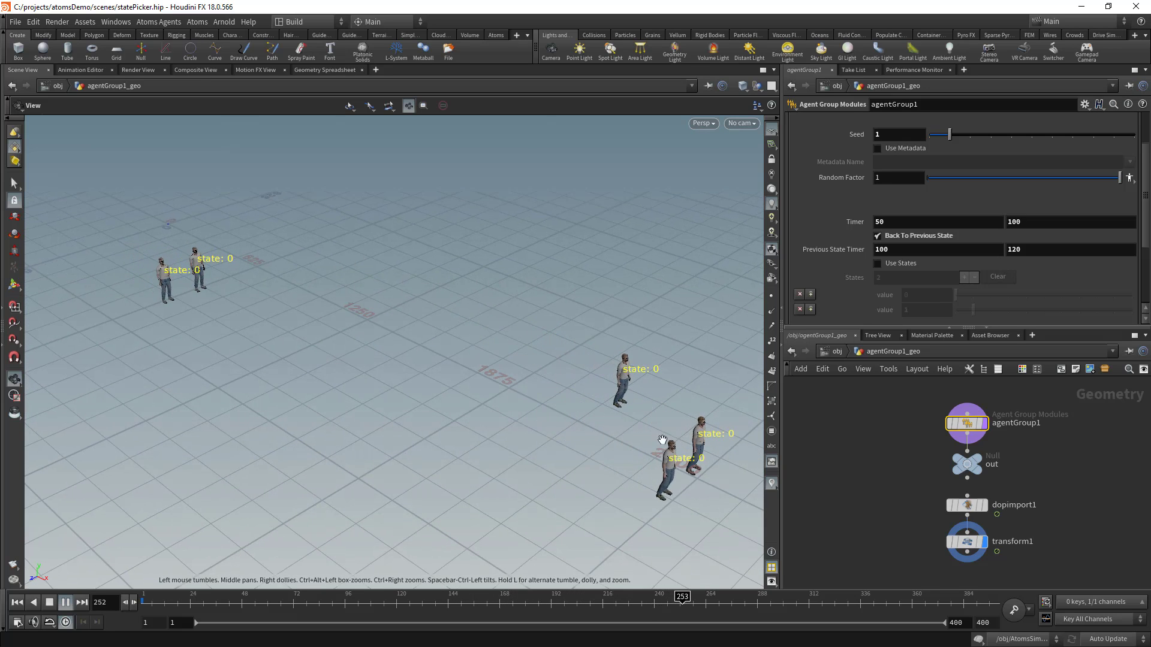
right_drag(622, 420, 581, 421)
middle_drag(610, 420, 570, 410)
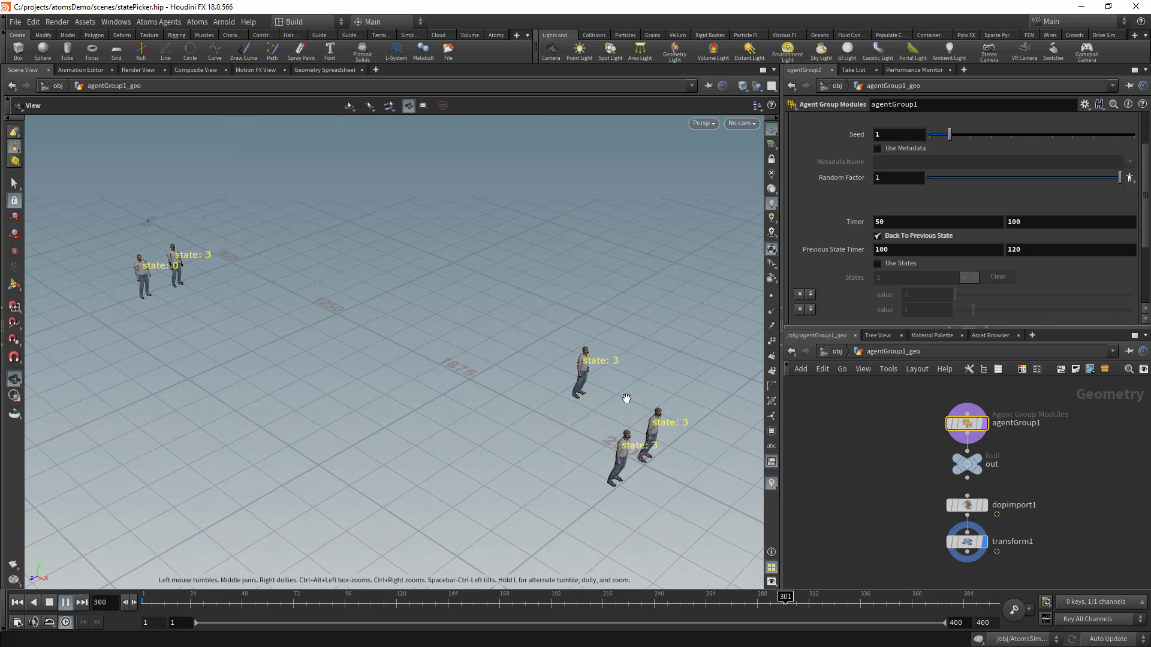
click(50, 603)
click(17, 602)
middle_drag(242, 336, 480, 318)
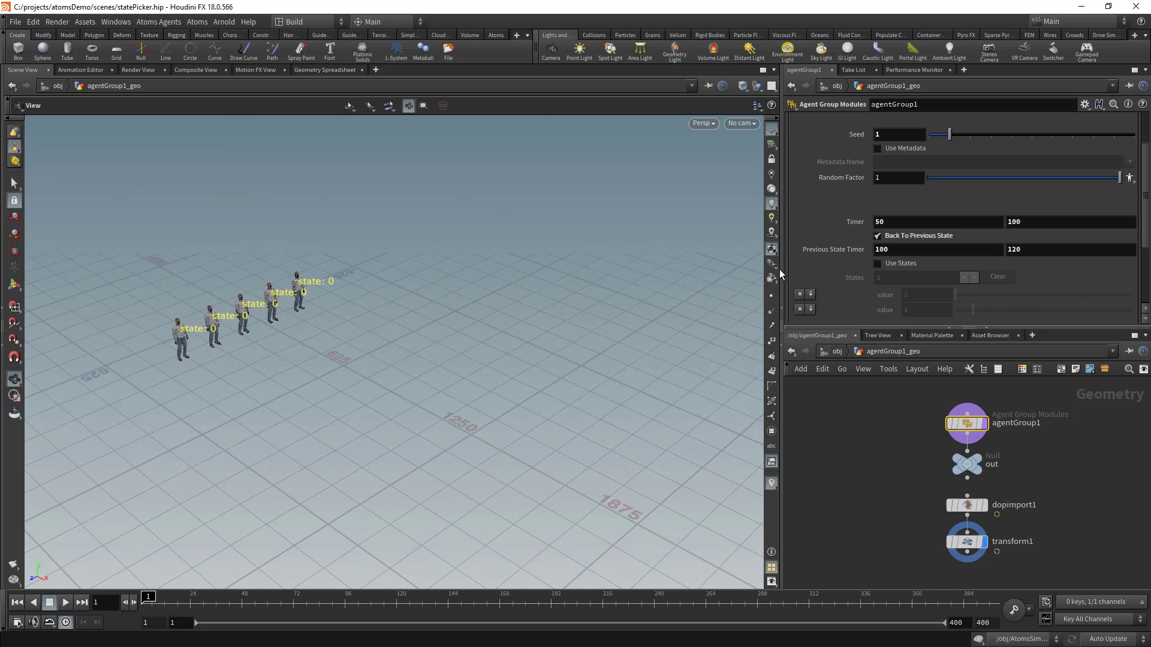
Turn off Back To Previous State and enable Use Metadata with the metadata name testMetadata.
click(878, 236)
scroll(830, 257, up, 3)
scroll(863, 258, up, 1)
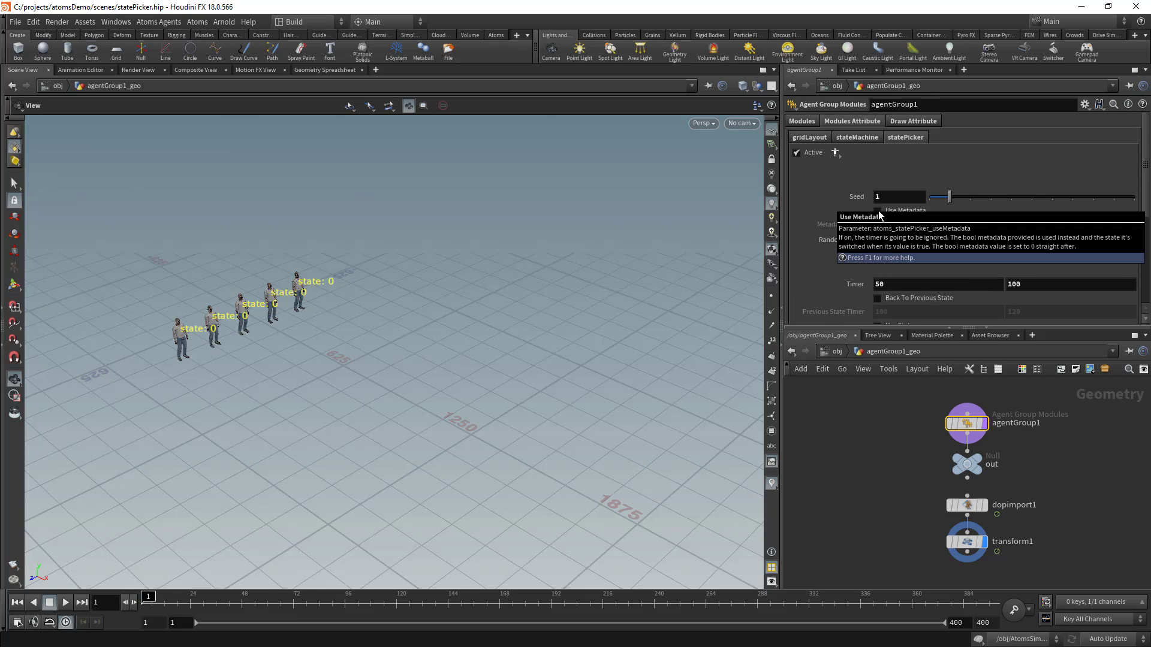
click(877, 210)
scroll(851, 261, down, 1)
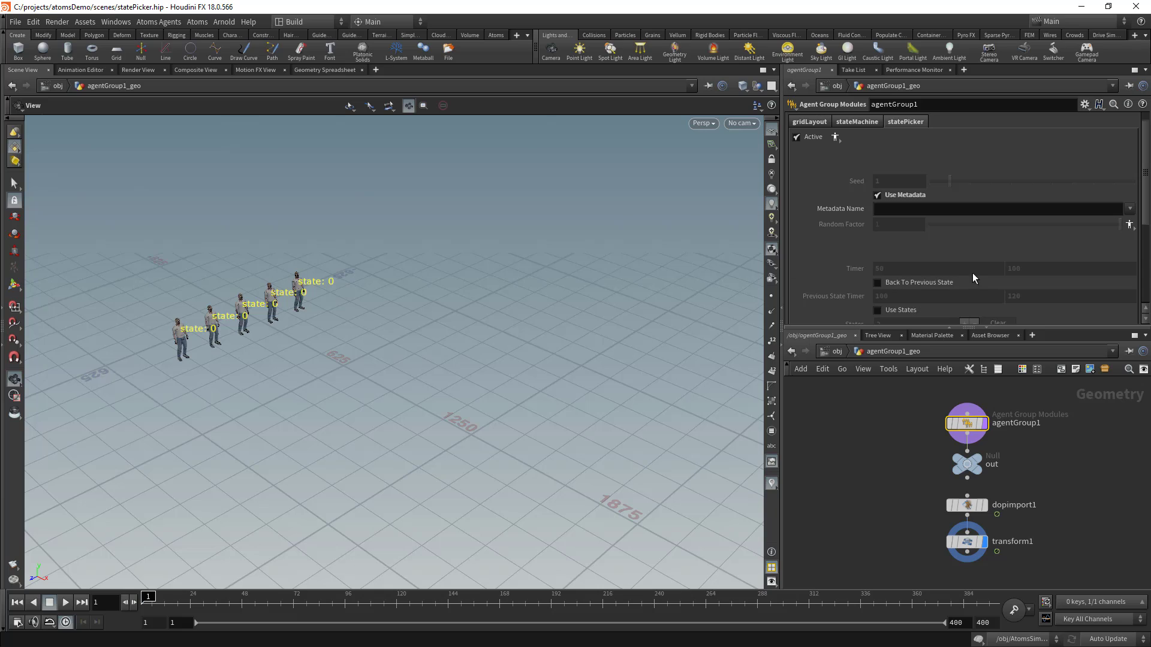
double_click(894, 209)
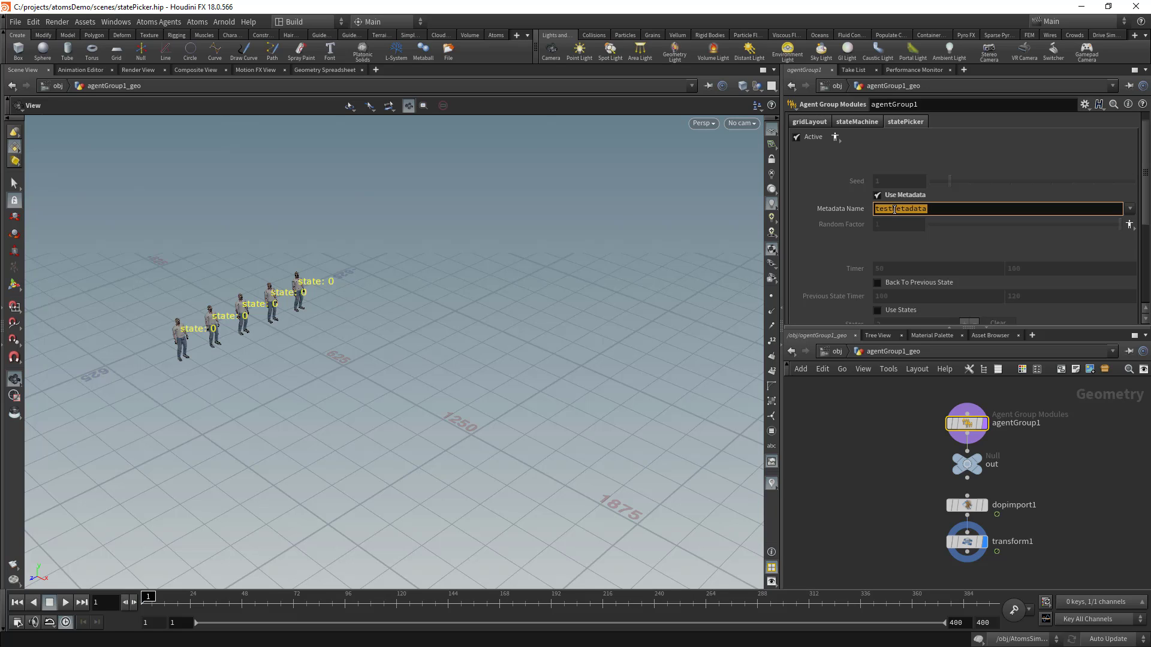
Confirm the metadata name and add an addMetadata behaviour module to the agent group.
key(Return)
click(809, 123)
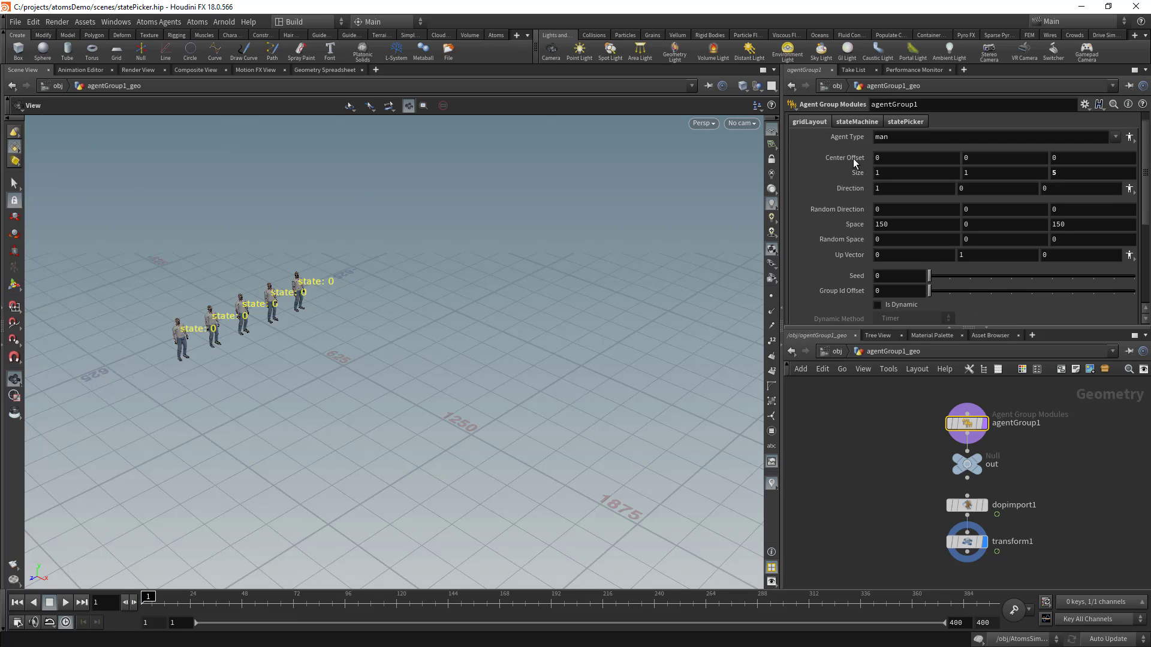
scroll(854, 159, up, 1)
click(803, 123)
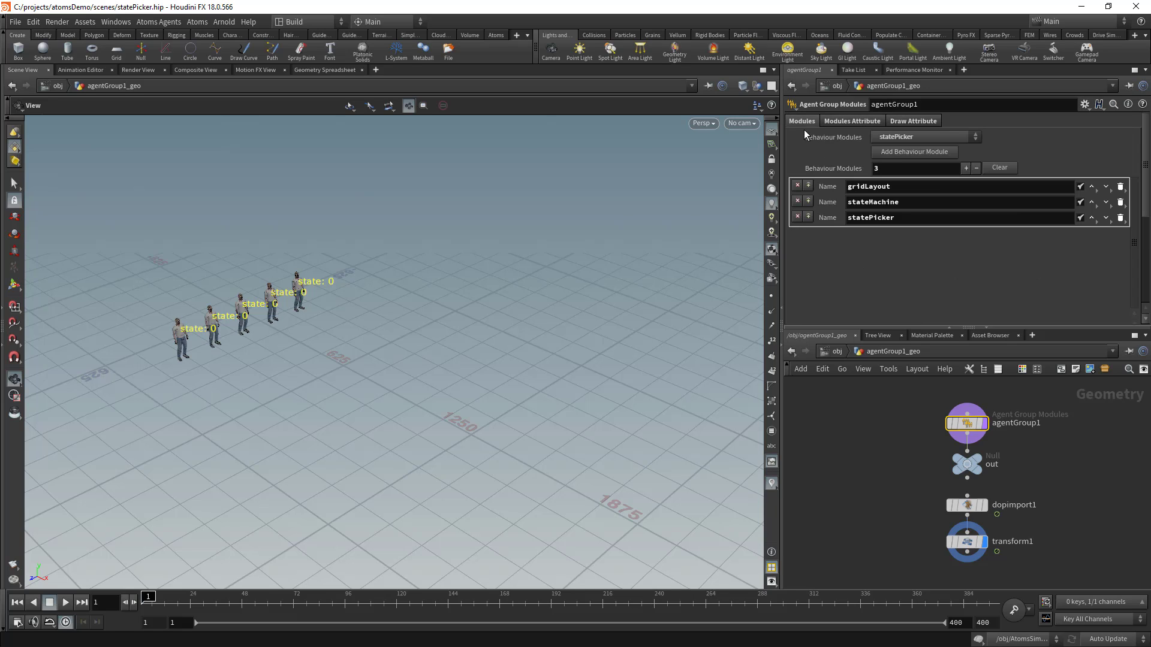
click(898, 136)
click(912, 173)
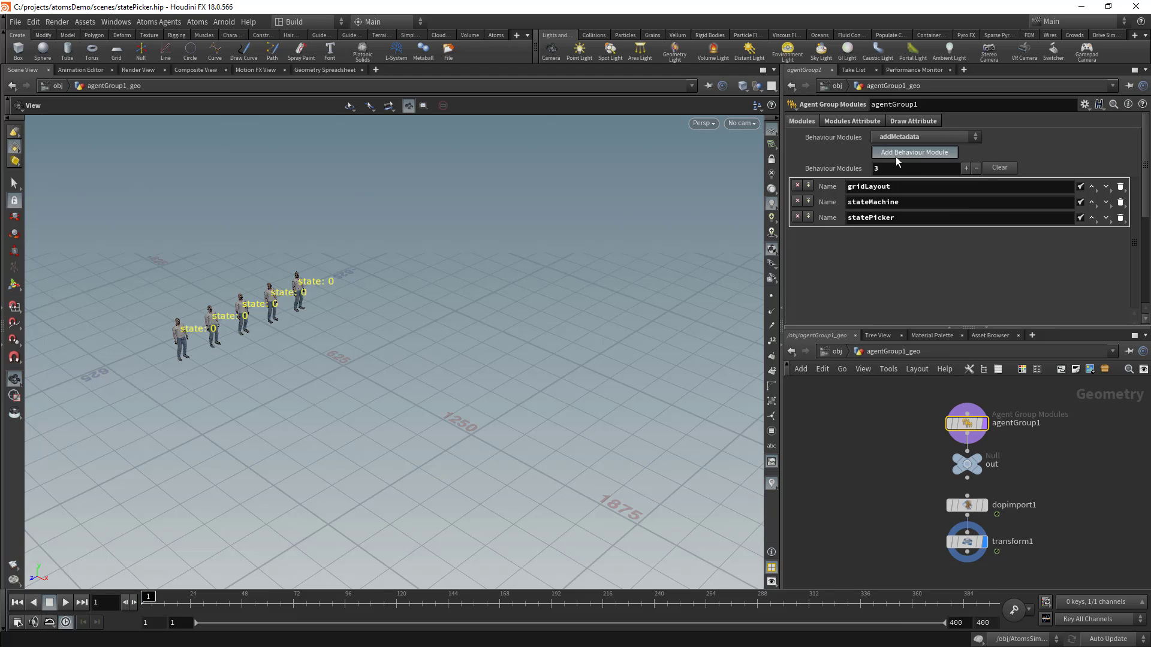
click(897, 154)
Configure the addMetadata module with the name testMetadata and the type bool.
click(858, 120)
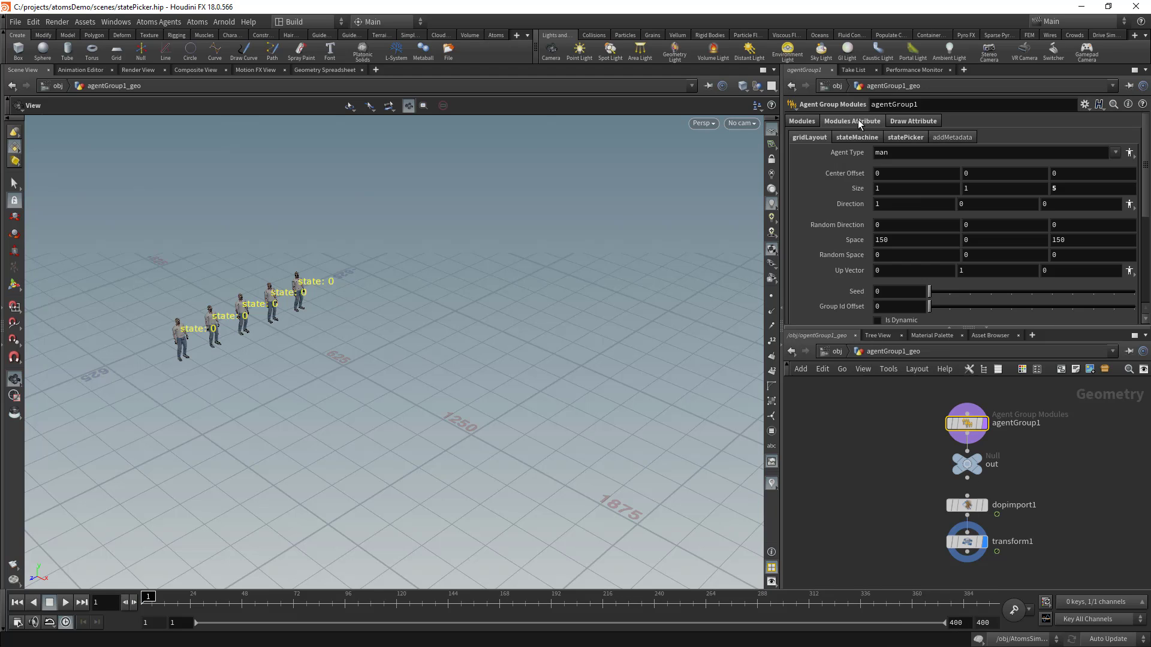
click(945, 138)
click(904, 167)
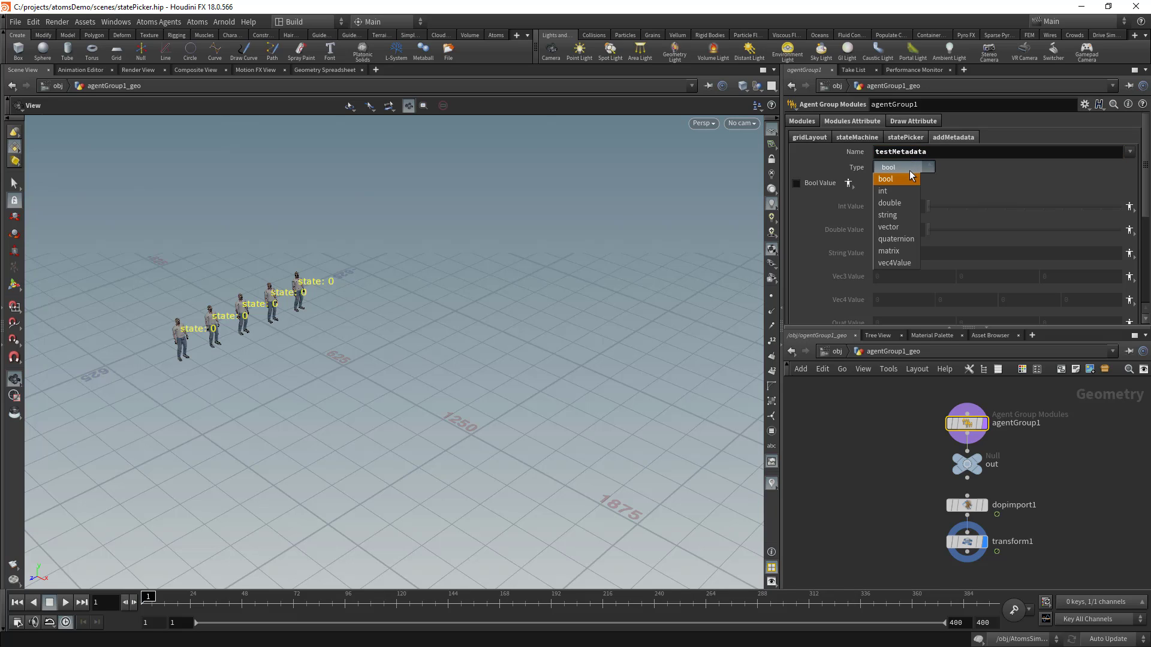
click(905, 179)
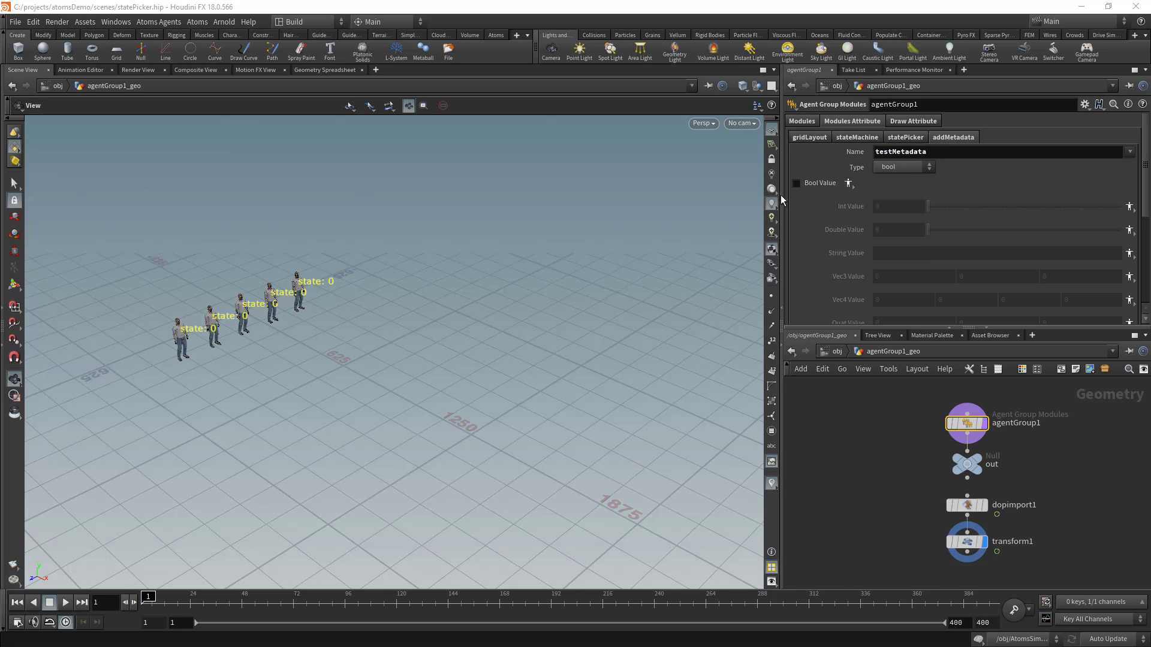
Set a keyframe at frame 48 on the addMetadata module's Bool Value, leaving it off.
click(243, 604)
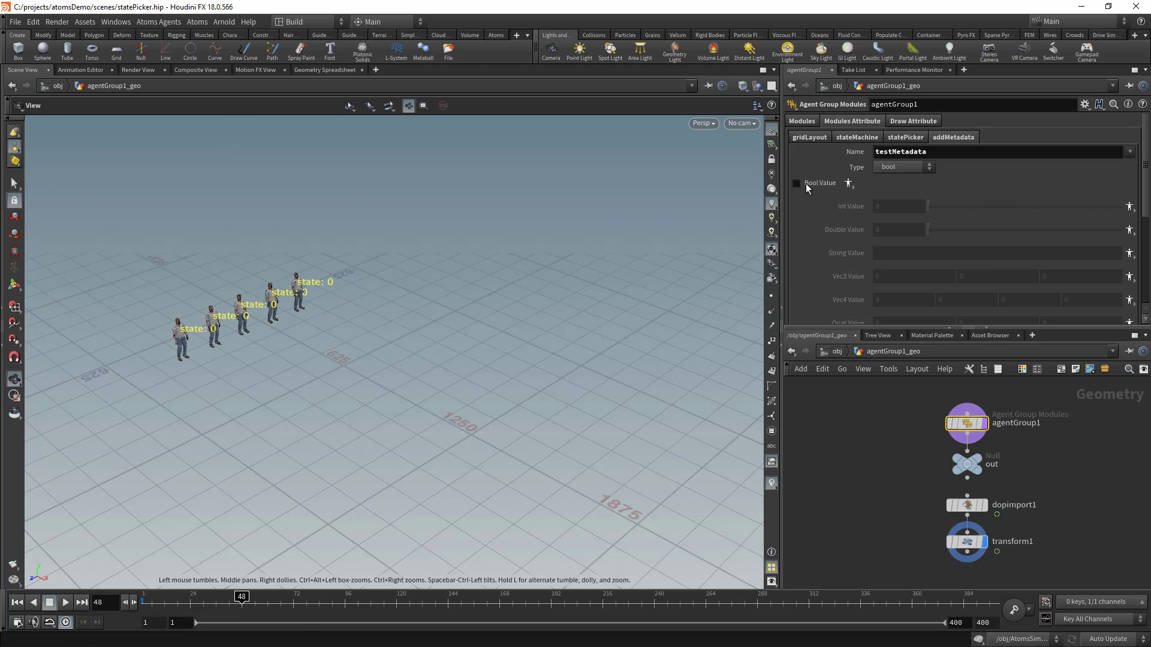
right_click(807, 187)
mouse_move(947, 213)
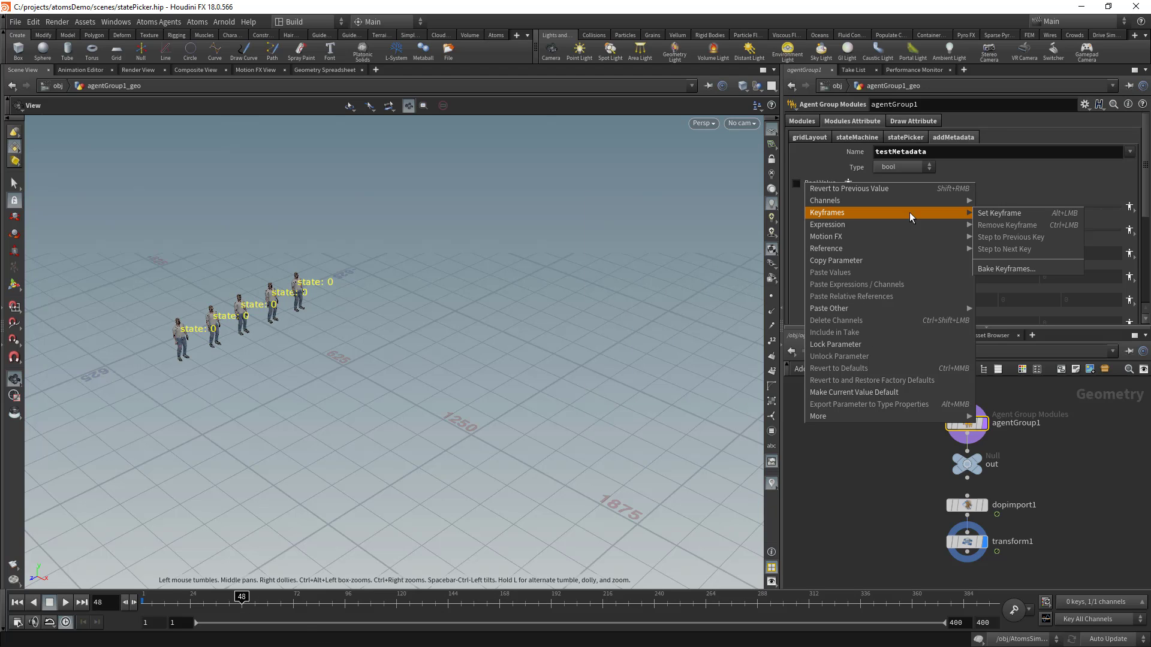
click(1010, 212)
Turn on the addMetadata module's Bool Value at frame 49 and commit it as a keyframe.
click(244, 601)
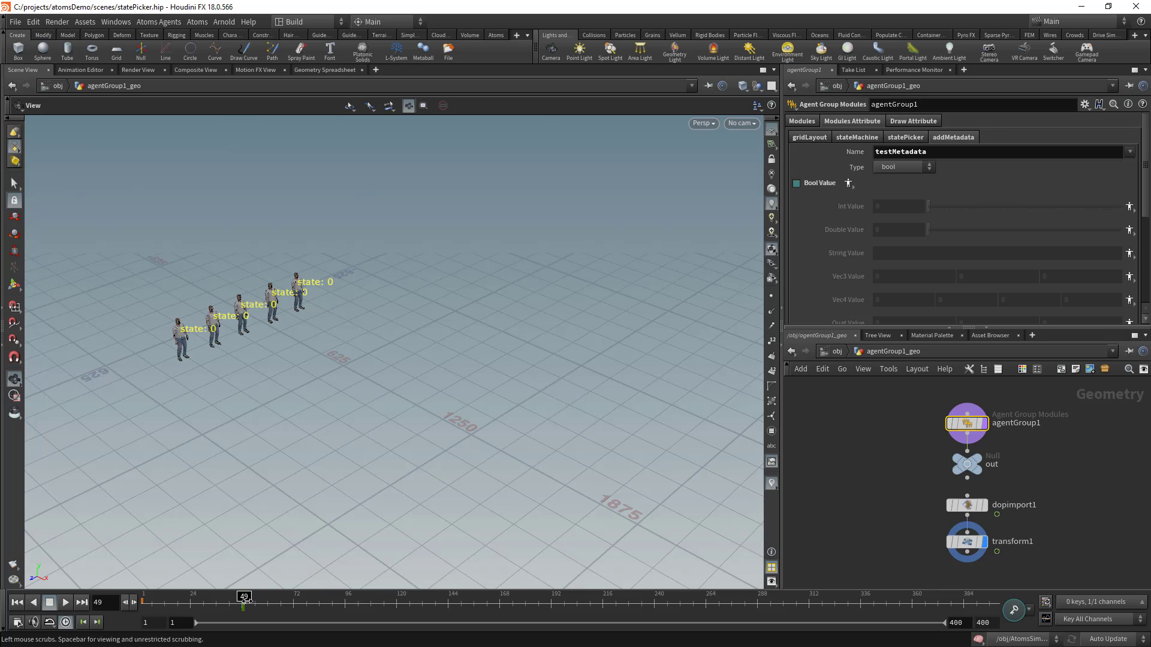
right_click(803, 185)
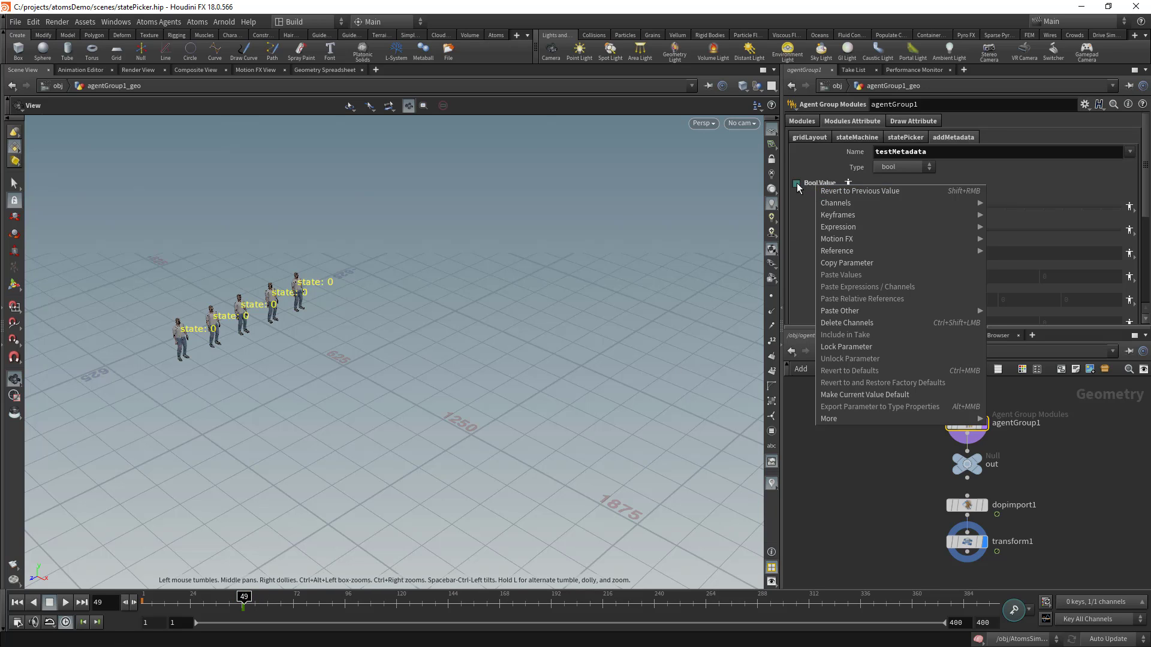
click(797, 184)
click(799, 183)
right_click(810, 183)
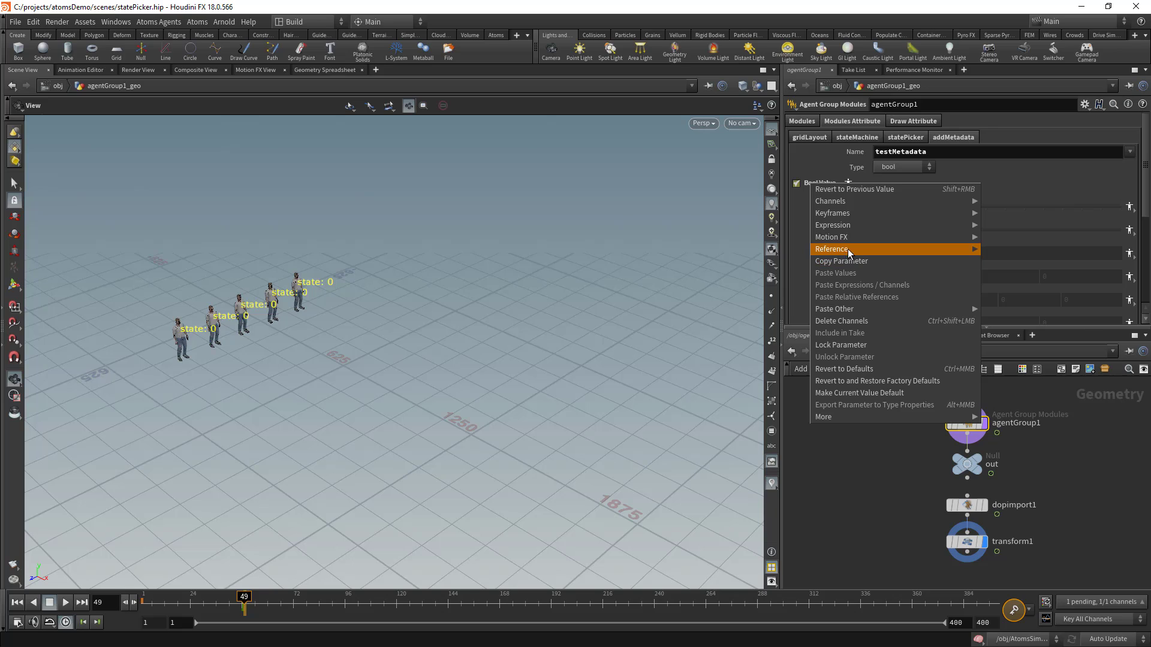
mouse_move(849, 249)
click(1031, 214)
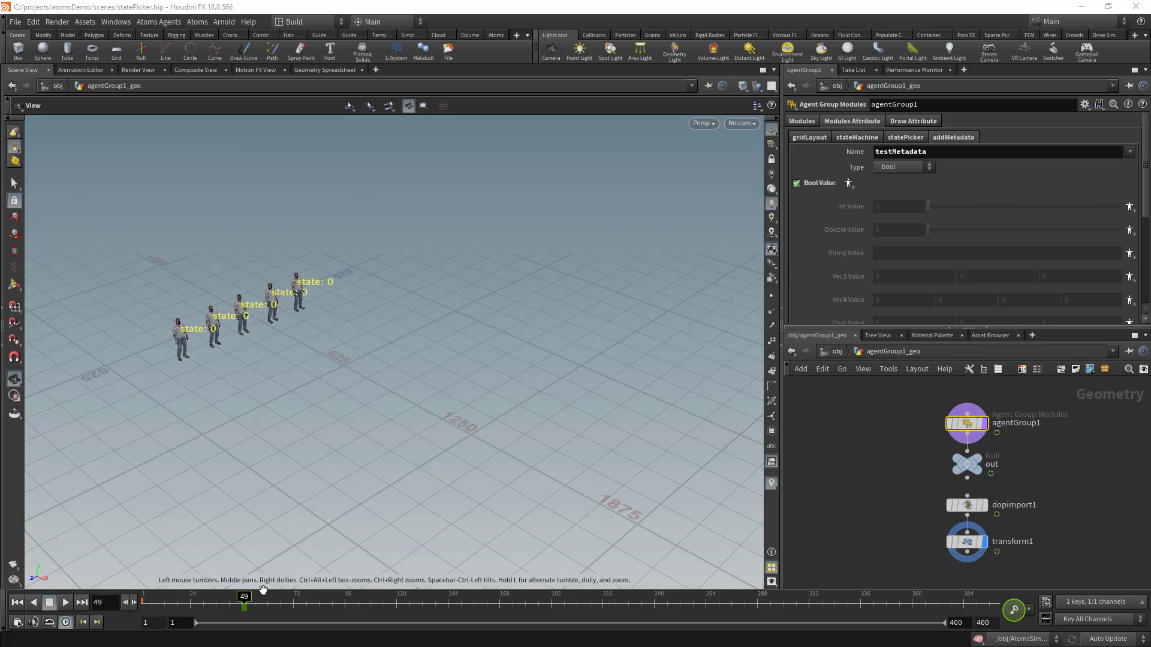
Turn off the addMetadata module's Bool Value at frame 50 and commit the change as a keyframe.
click(247, 604)
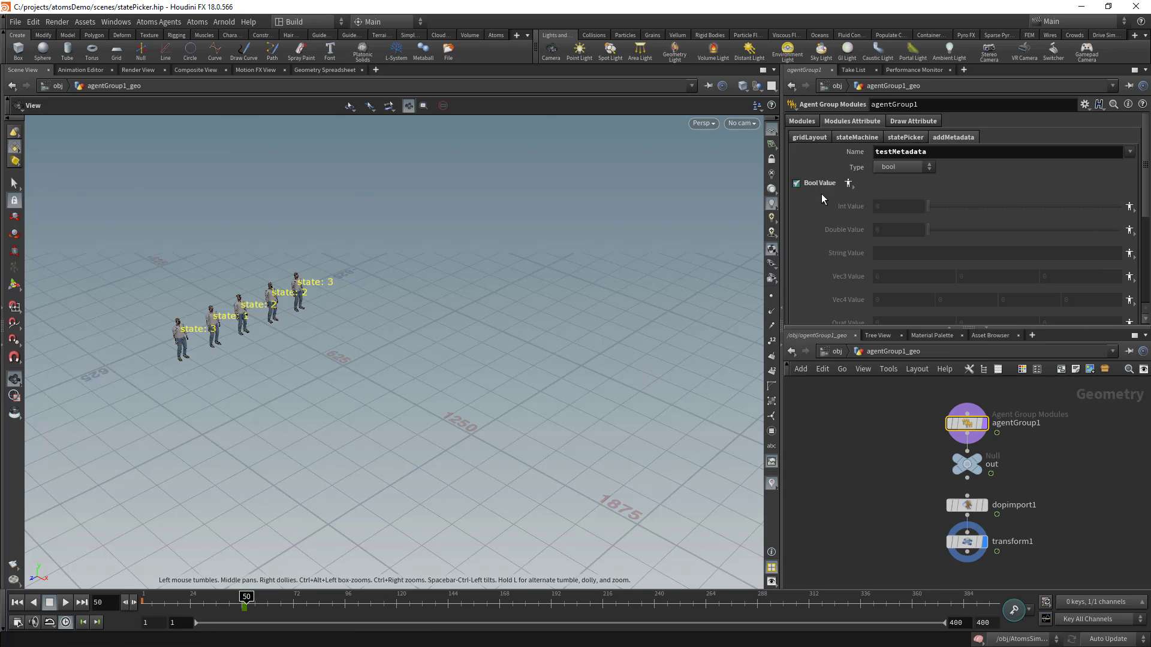
click(809, 182)
right_click(809, 183)
mouse_move(839, 213)
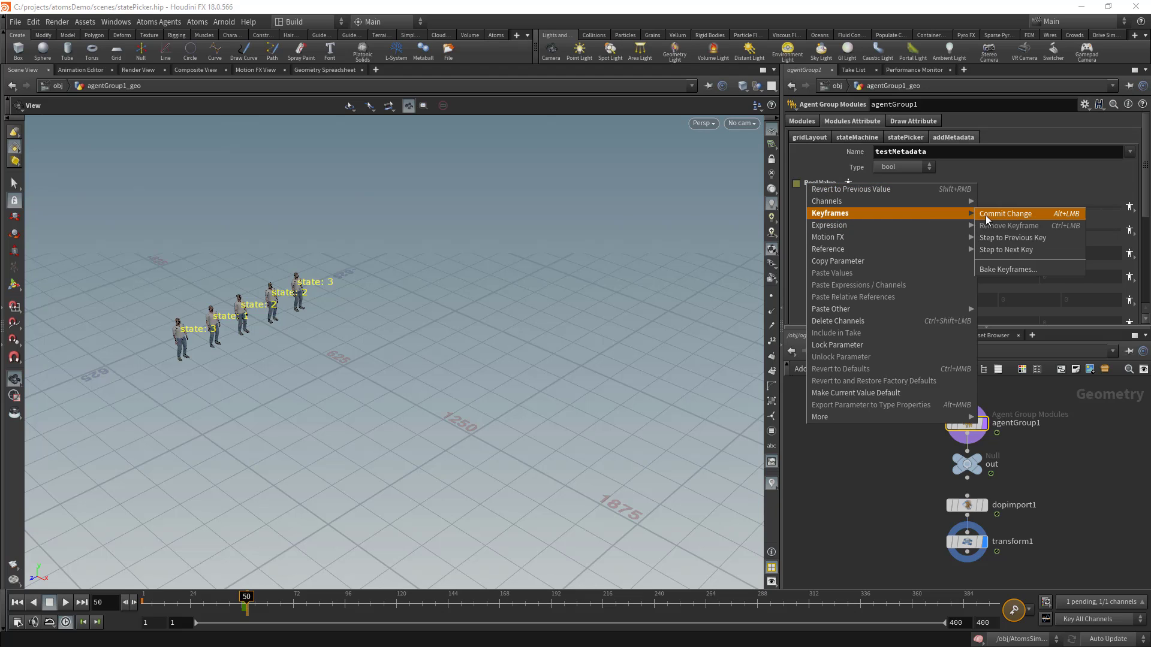
click(988, 215)
scroll(849, 248, down, 10)
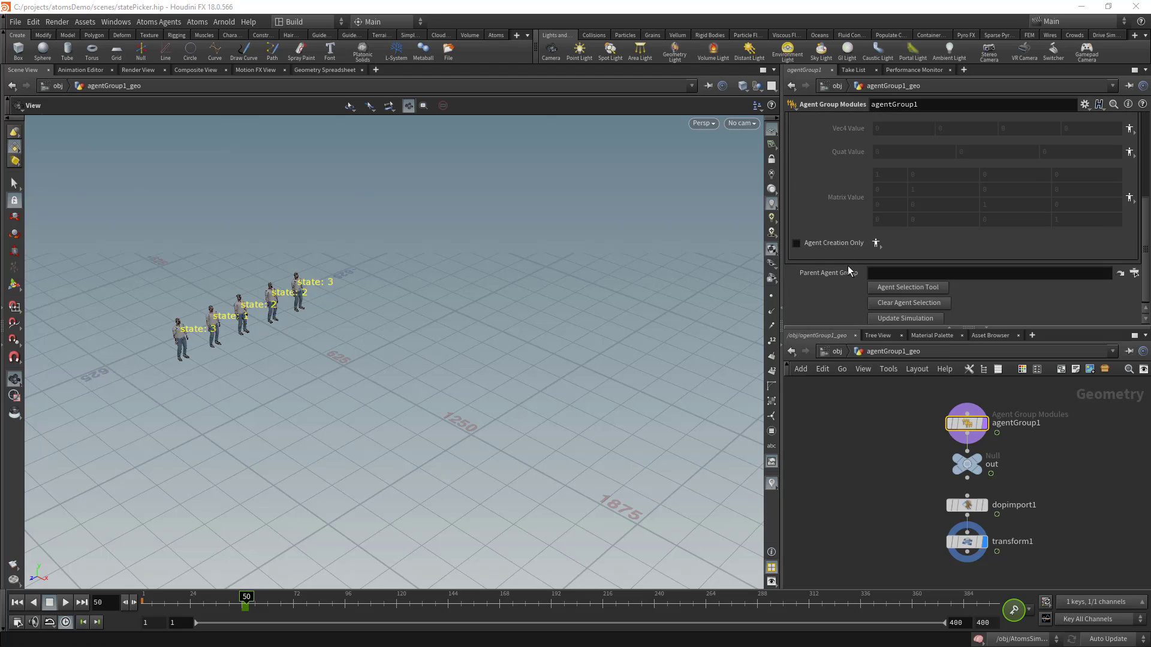
scroll(849, 267, up, 10)
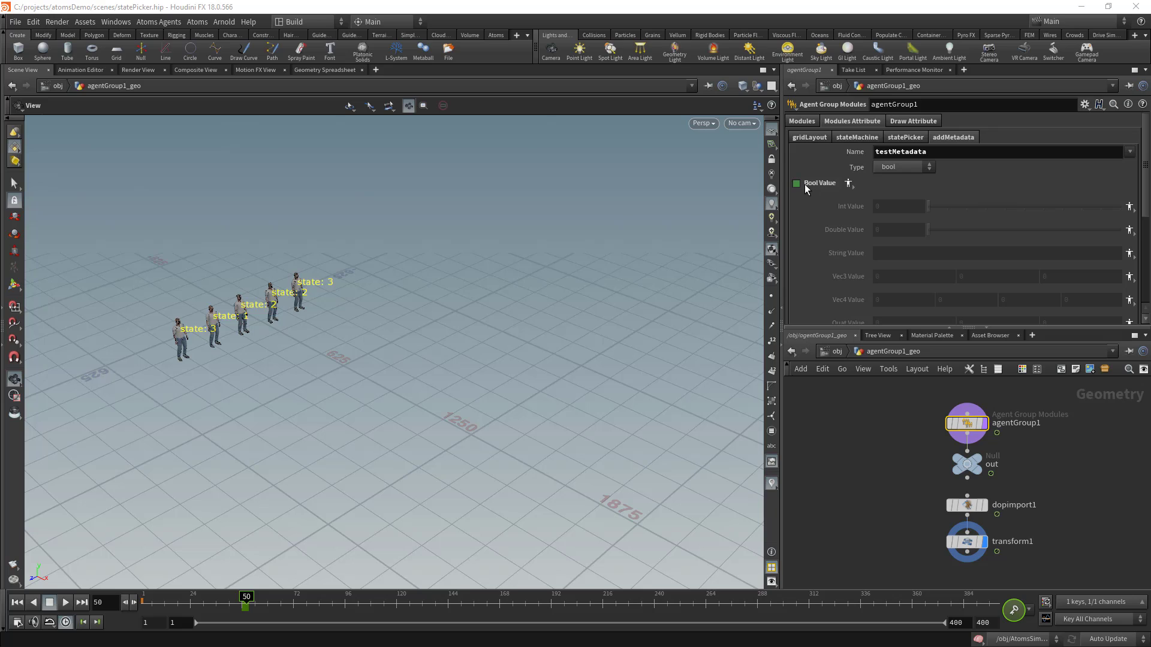
scroll(813, 221, down, 2)
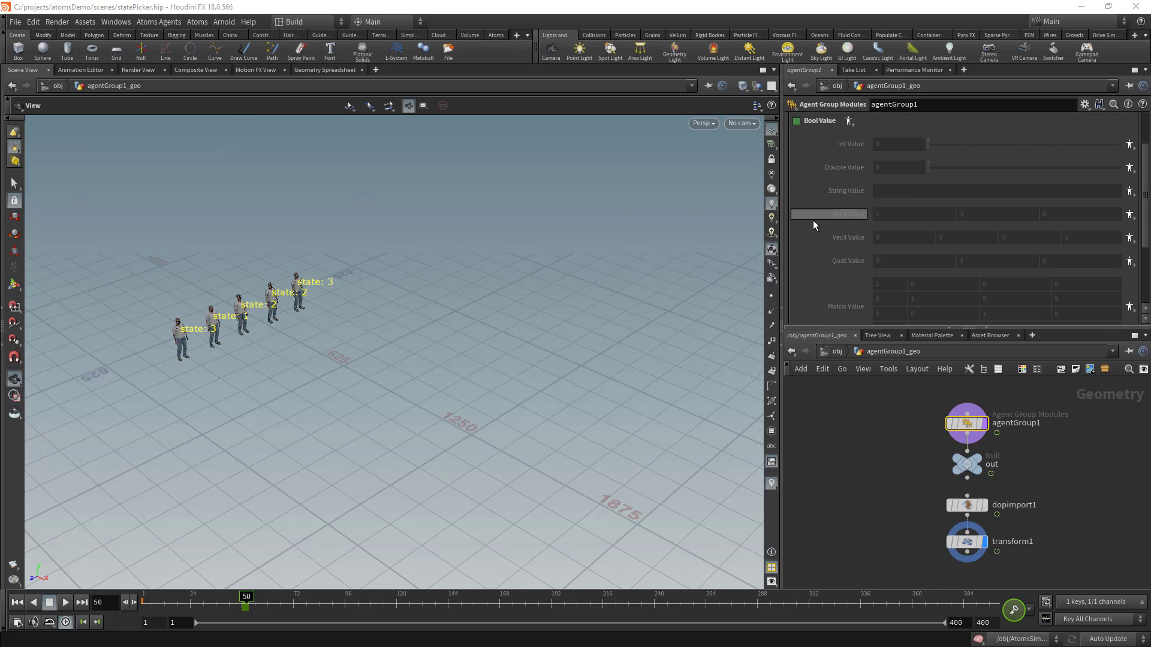
scroll(815, 220, up, 1)
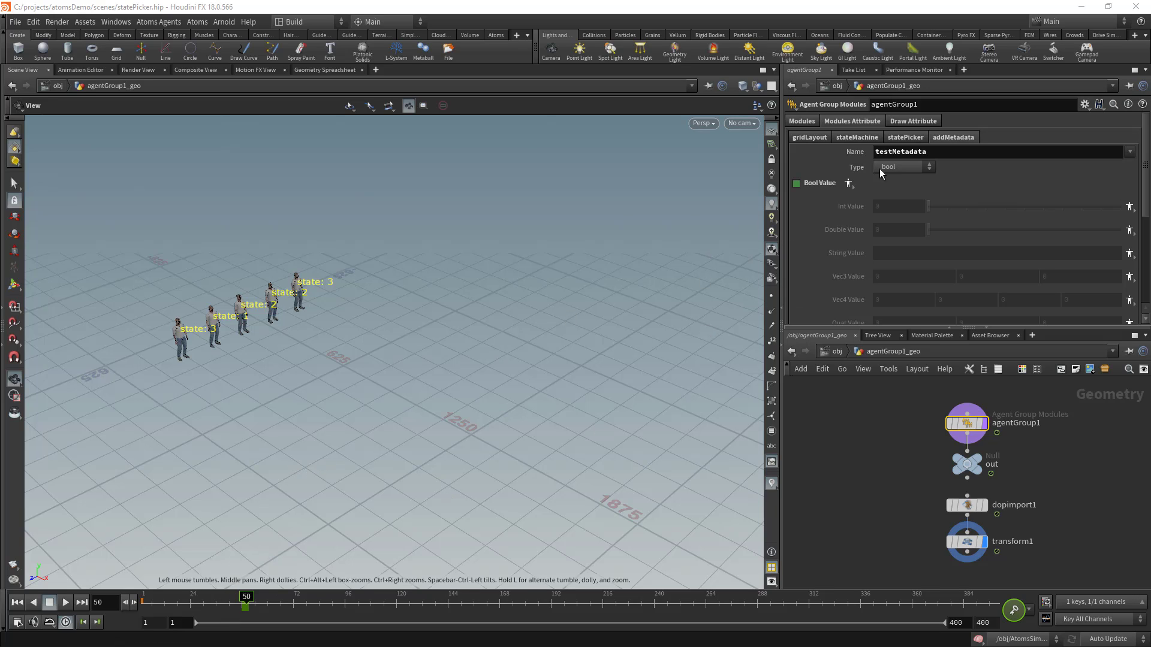
Show the statePicker attributes, rewind to frame 1 and play to about frame 154 to check the metadata-triggered state changes.
click(900, 136)
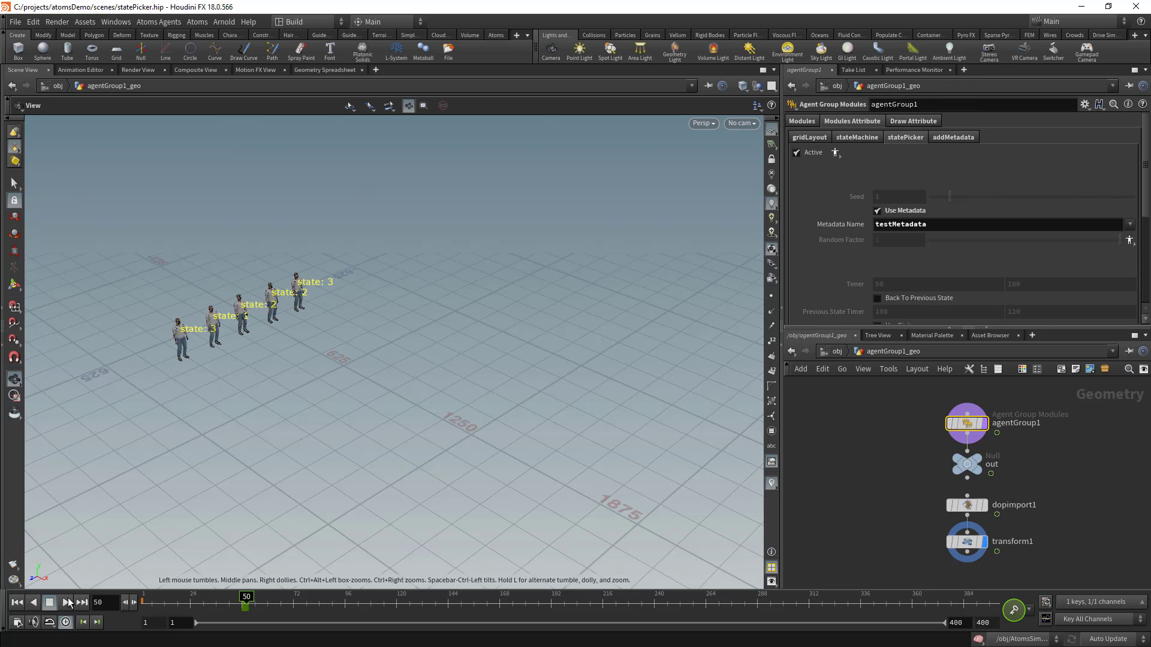
click(17, 603)
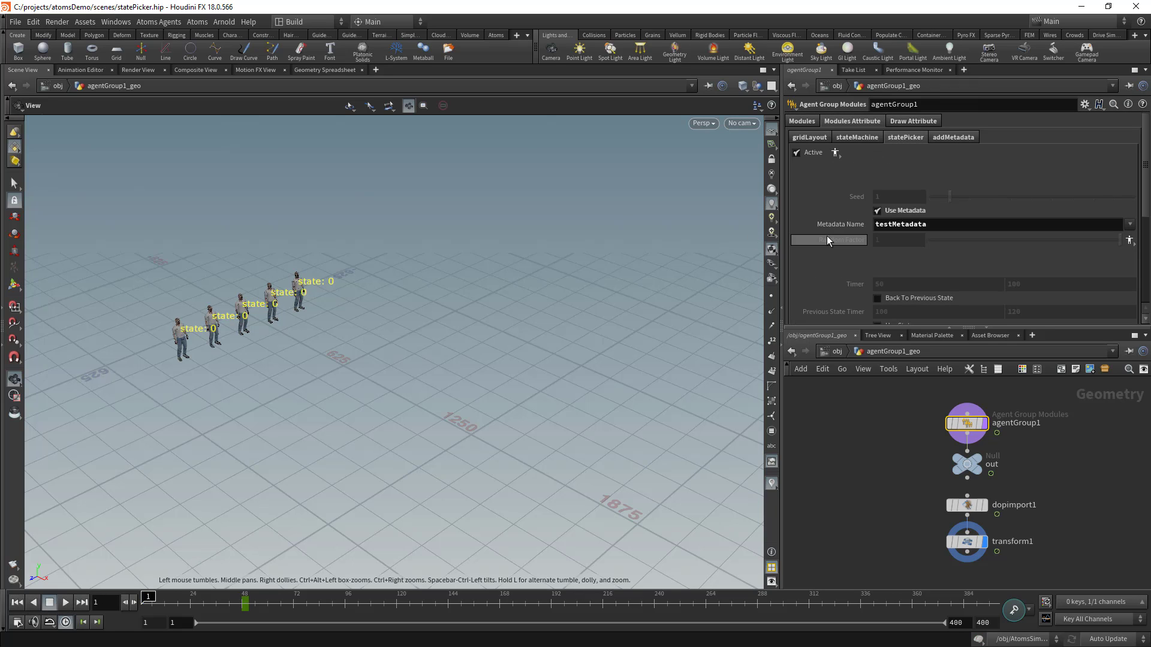
mouse_move(832, 241)
click(64, 603)
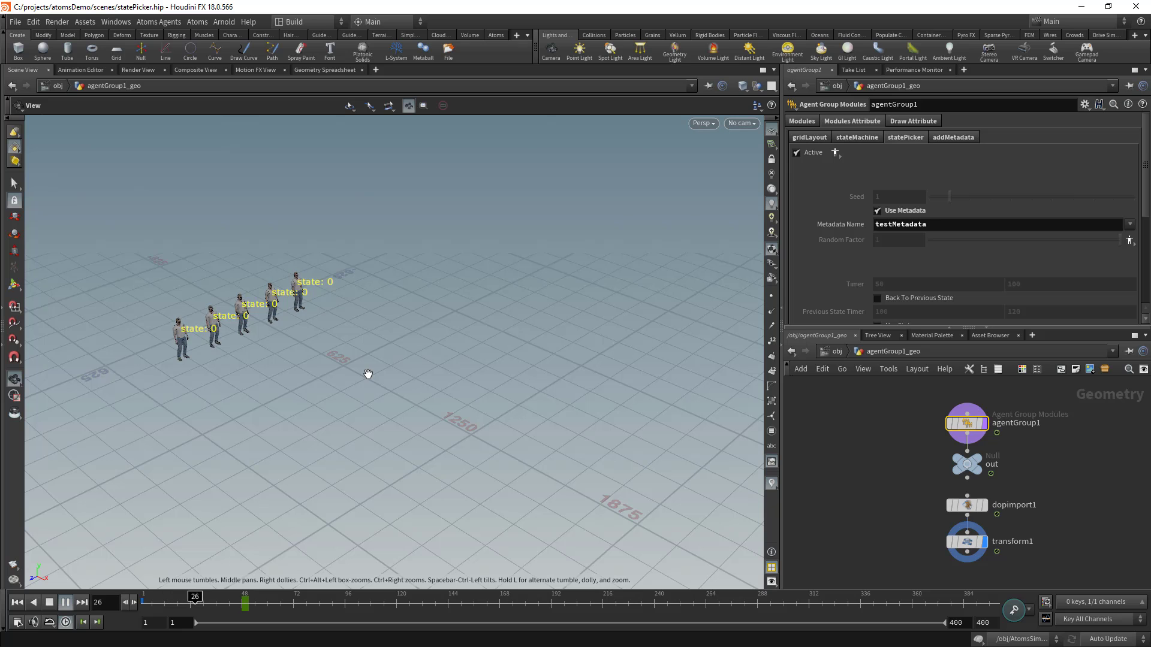
right_drag(438, 370, 424, 369)
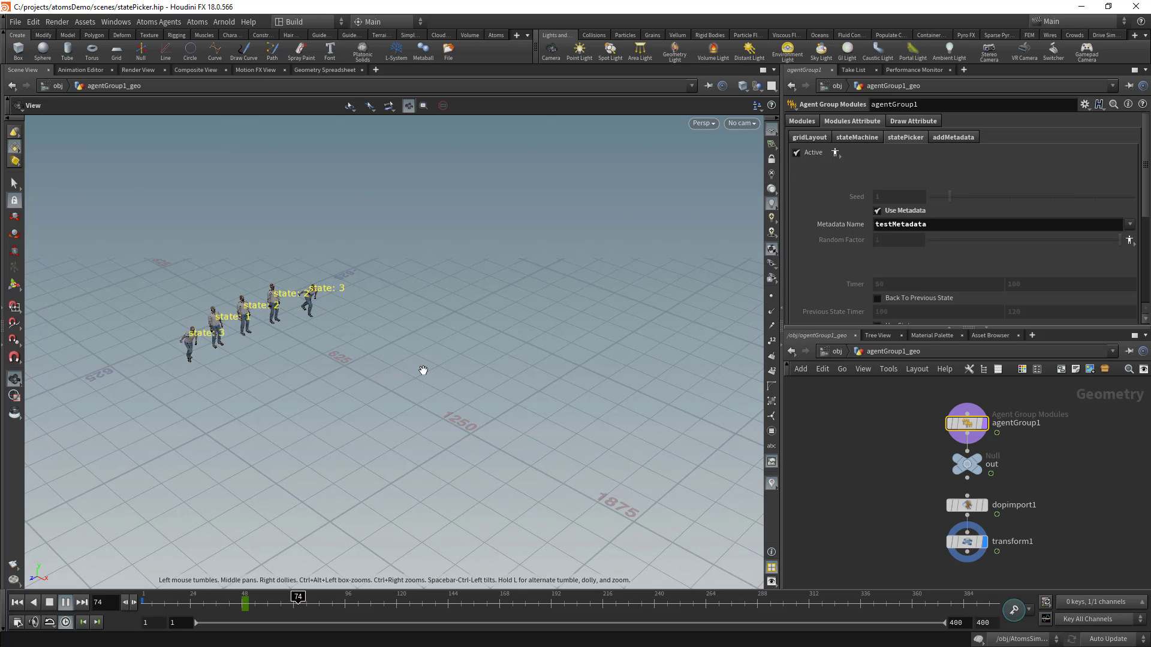
mouse_move(424, 370)
middle_down()
mouse_move(390, 377)
mouse_move(421, 383)
middle_up()
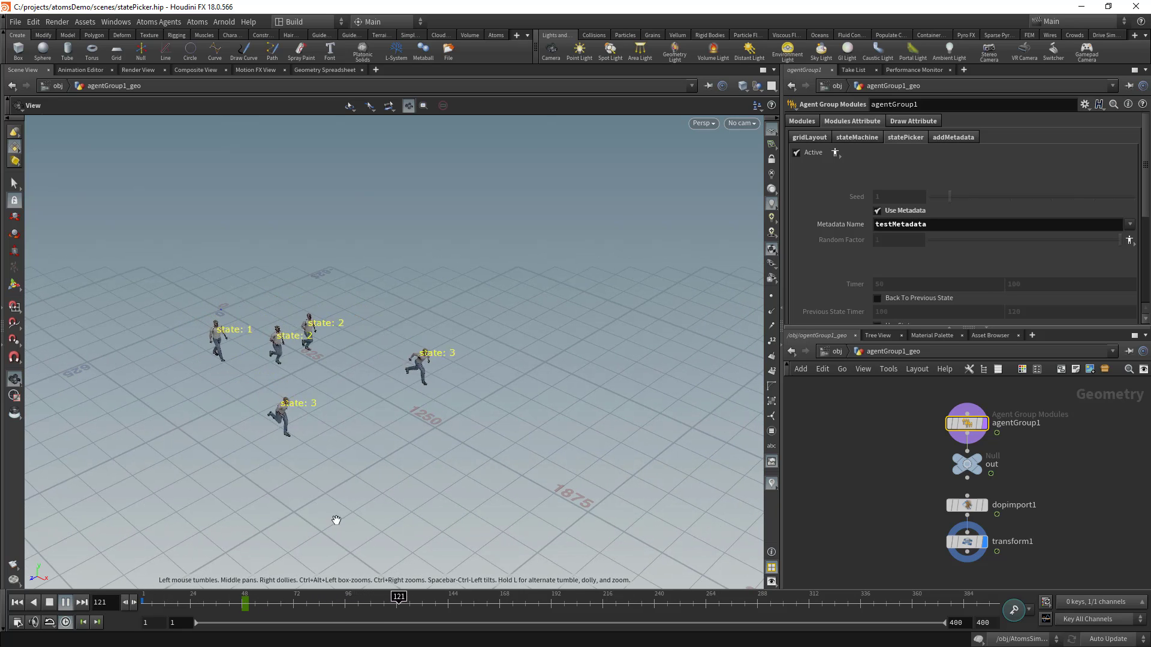
click(50, 603)
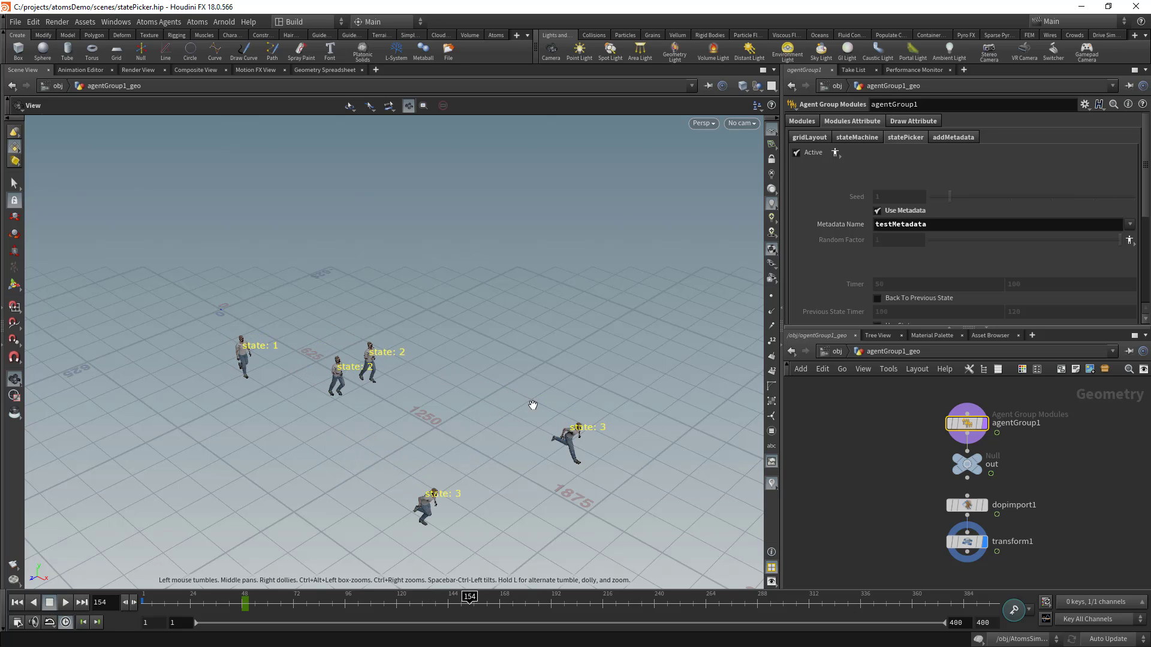
scroll(837, 238, down, 2)
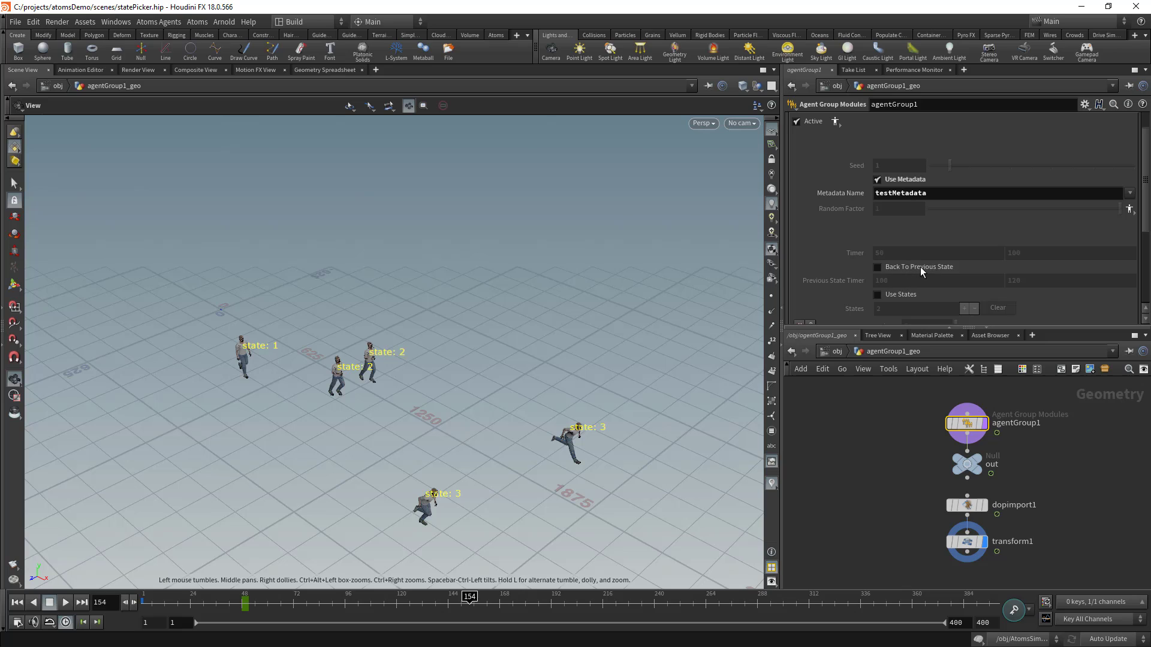
scroll(827, 264, up, 2)
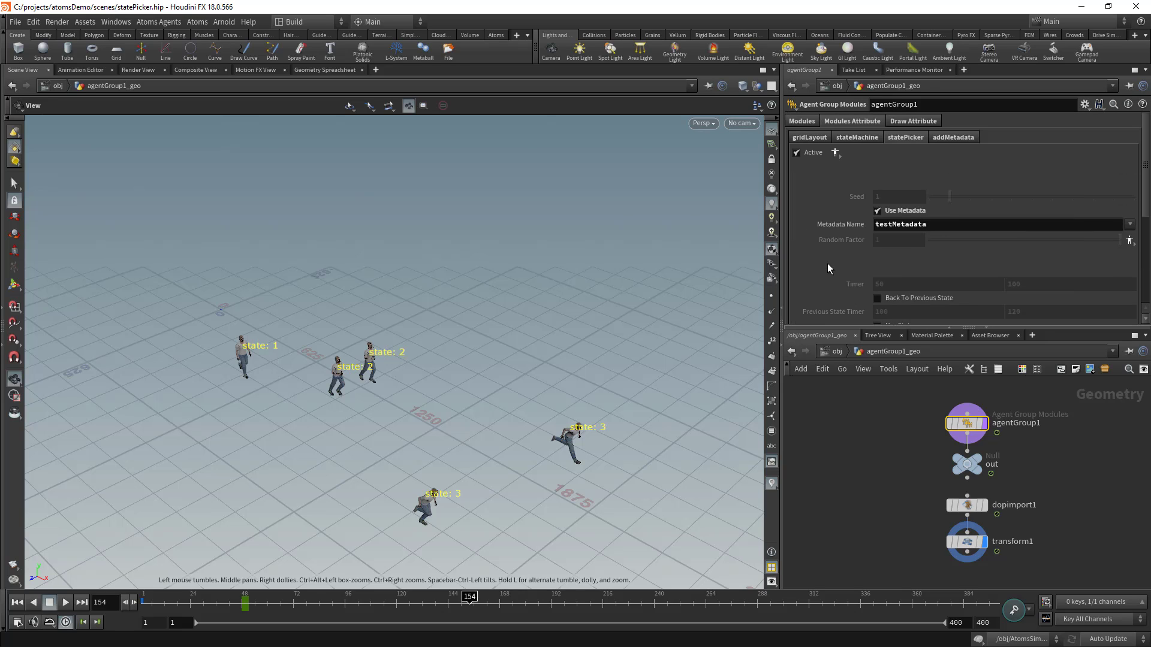